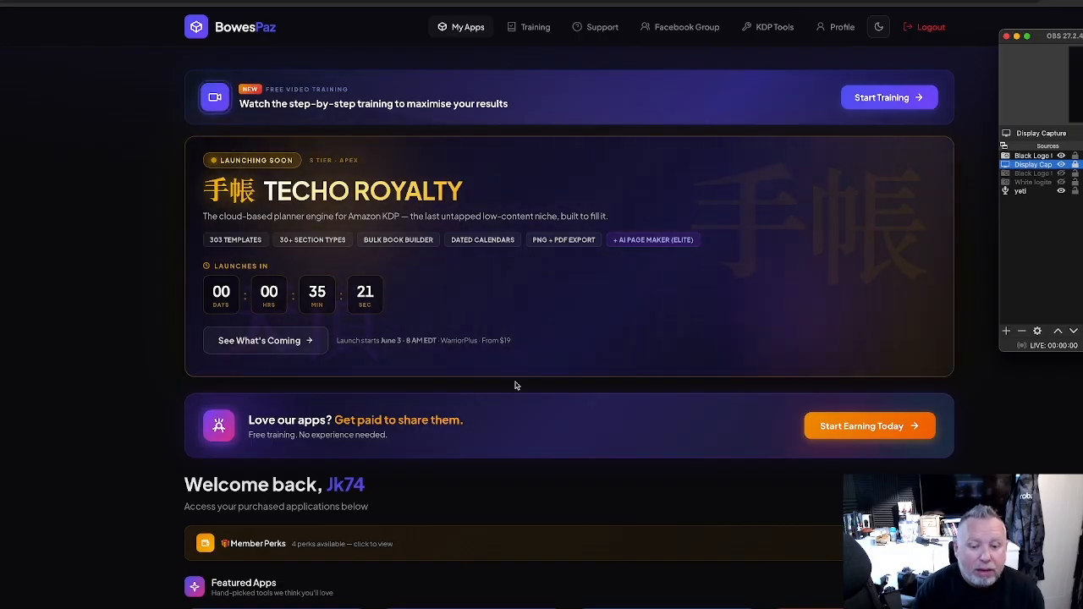
- Launch Techo Royalty from the Other Apps collection and restore the auto-saved work
scroll(518, 384, down, 5)
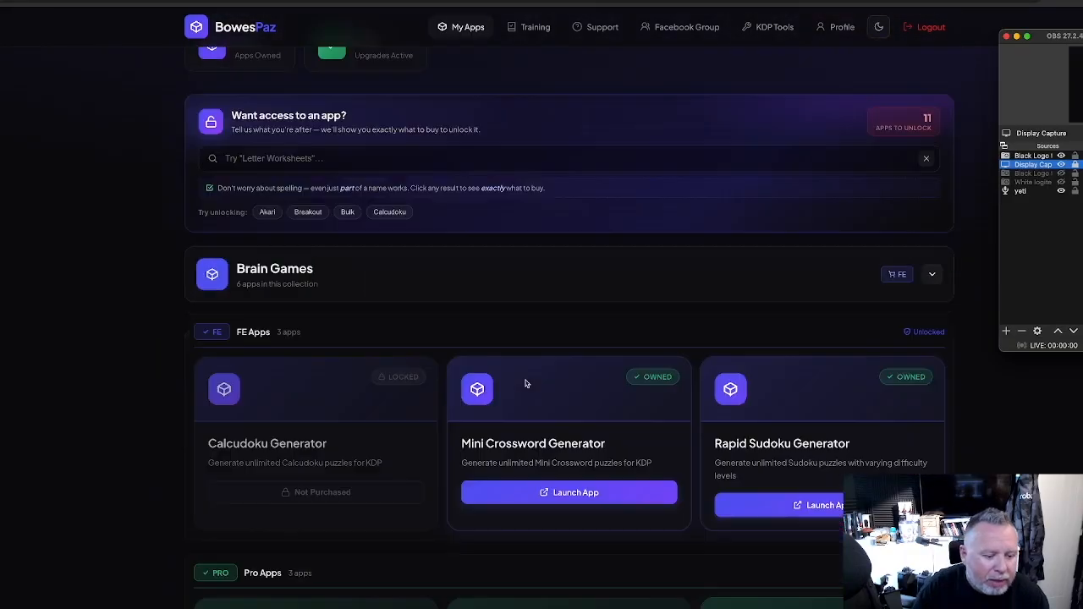
scroll(525, 383, down, 15)
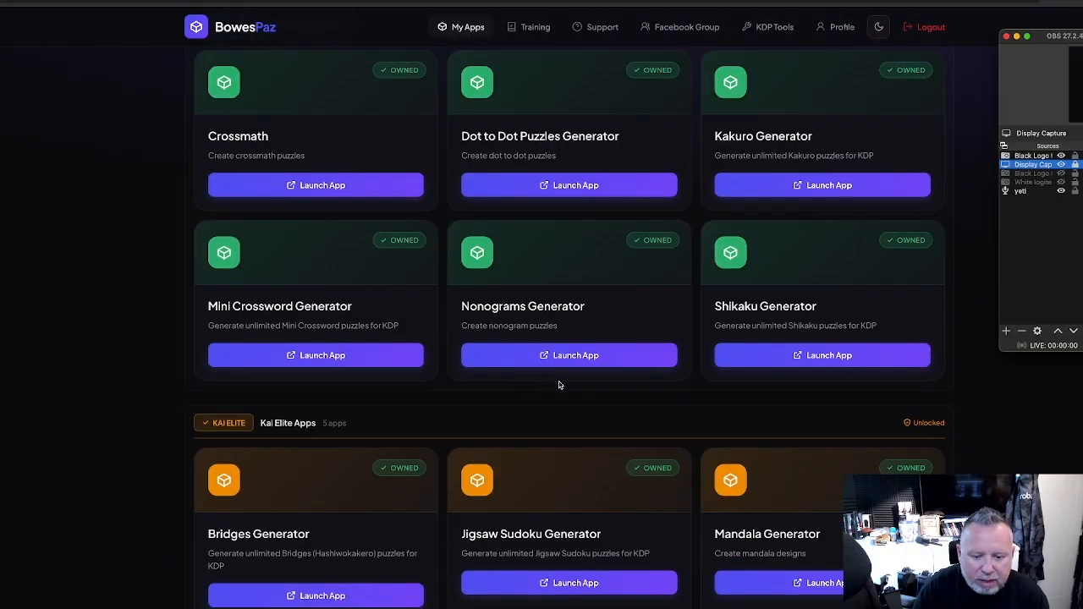
scroll(559, 385, down, 15)
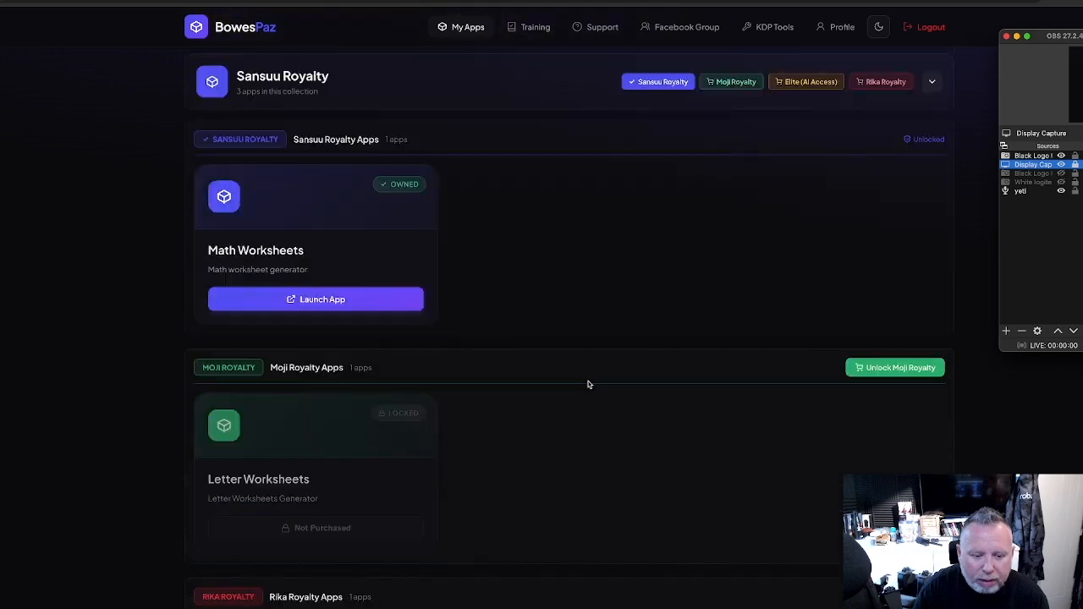
scroll(588, 385, down, 4)
scroll(588, 385, up, 5)
scroll(588, 385, down, 3)
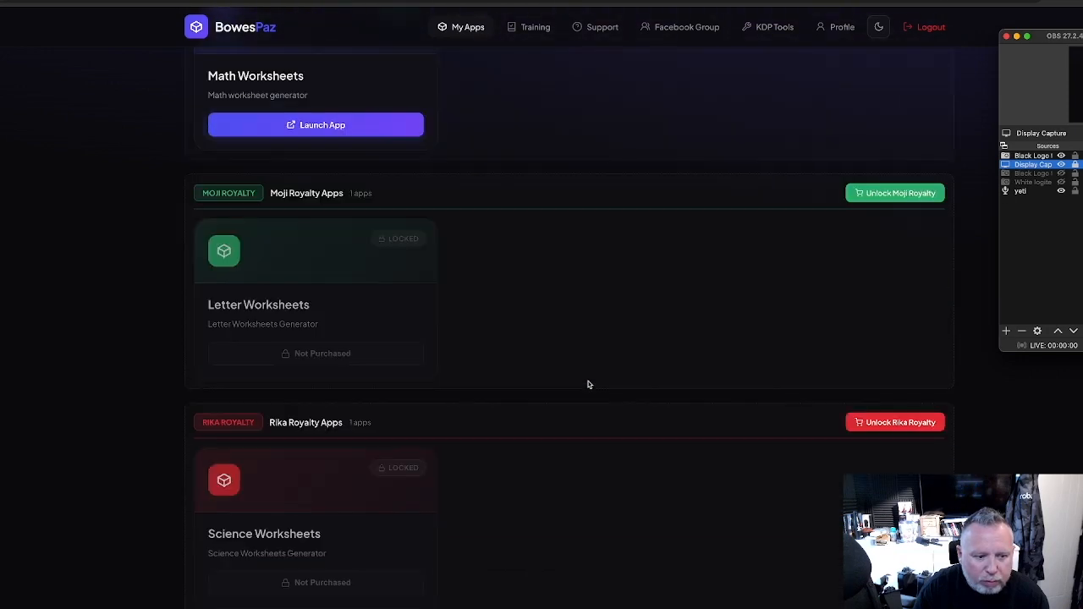
scroll(589, 385, down, 6)
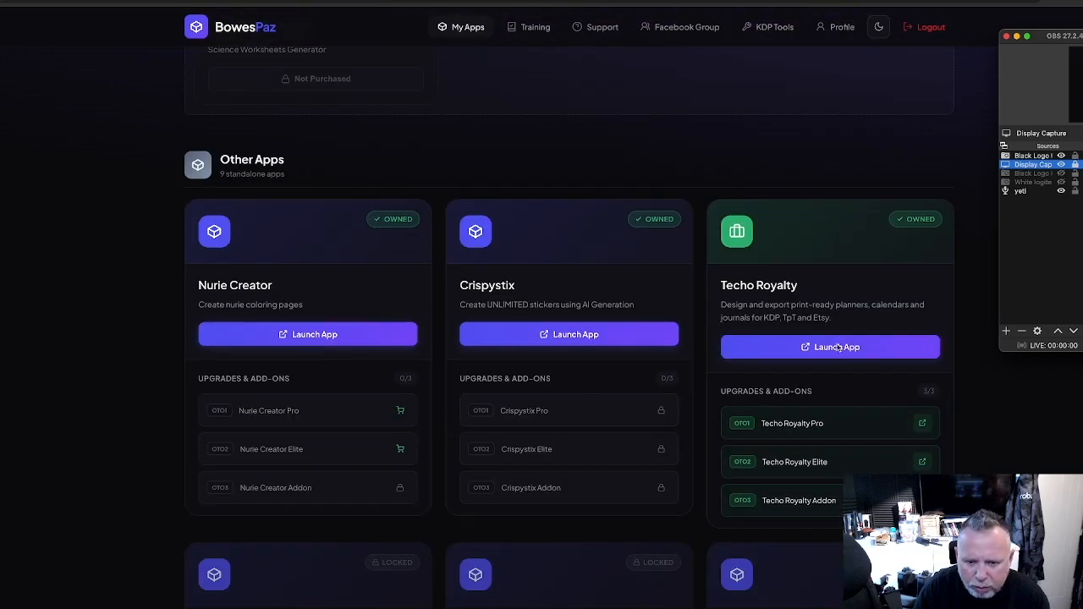
click(837, 350)
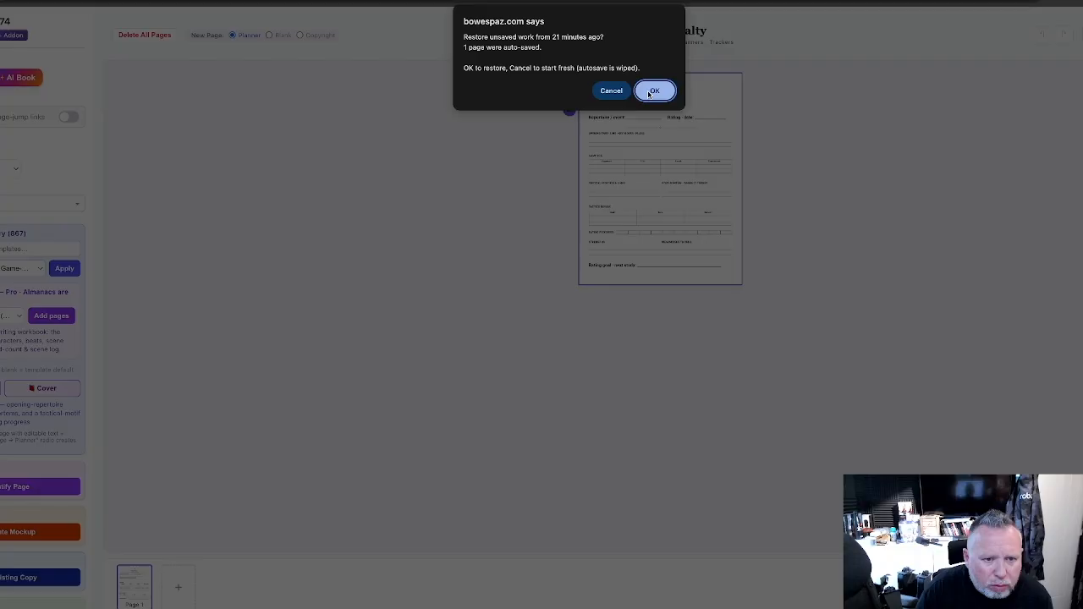
click(653, 92)
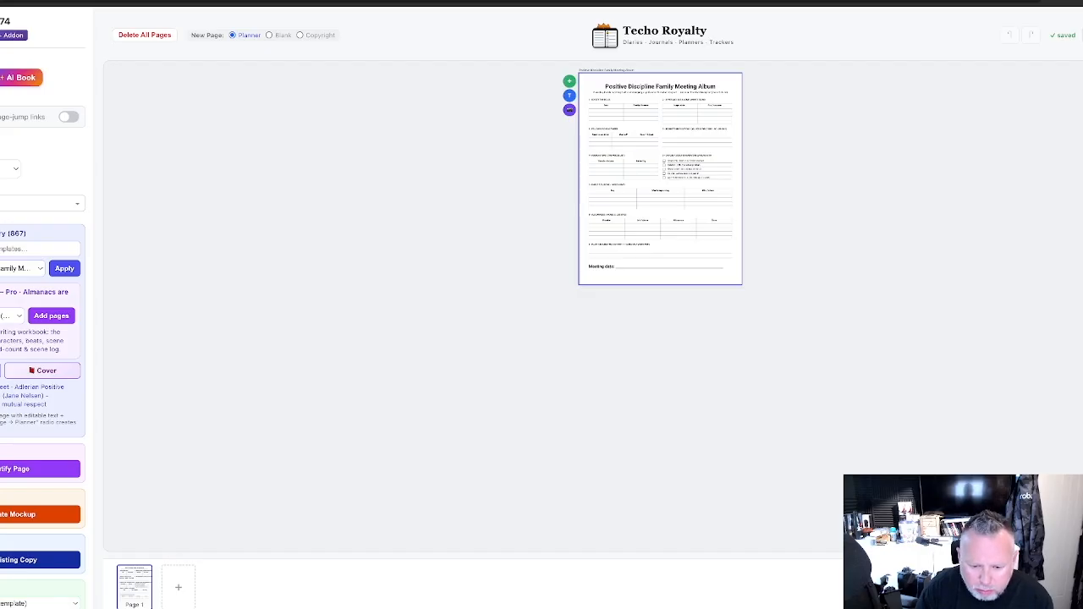
- Try a narrower page size on the planner page and restore the original size
key(super+Tab)
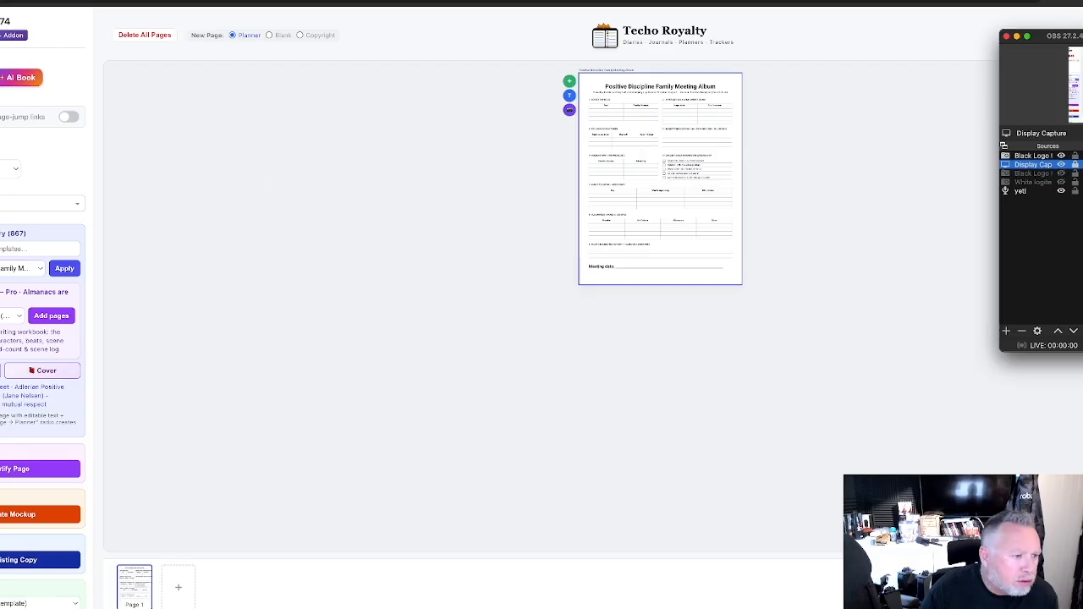
click(11, 171)
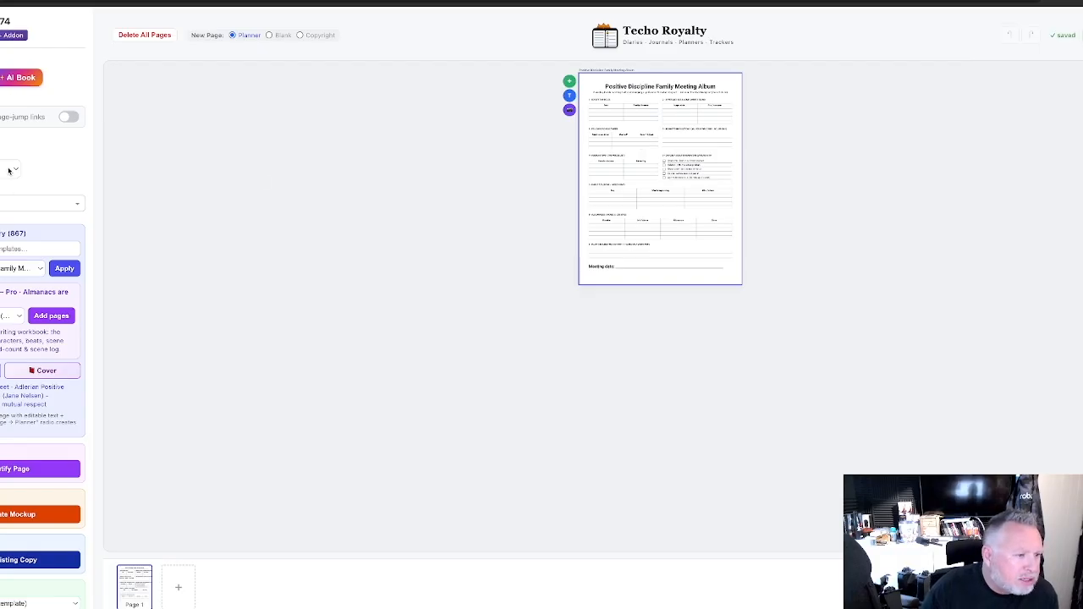
click(11, 171)
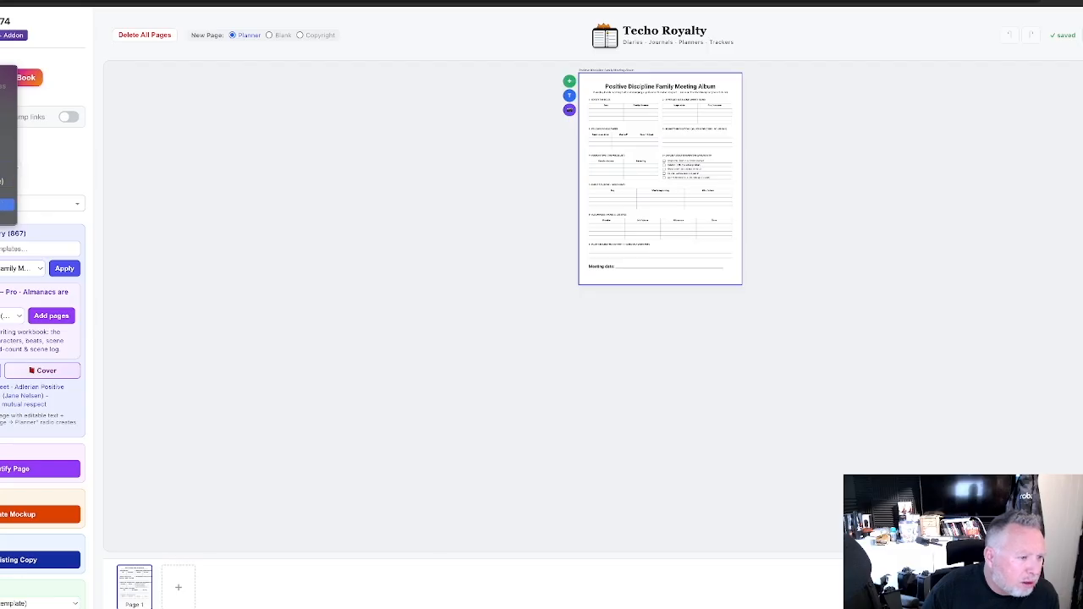
click(3, 205)
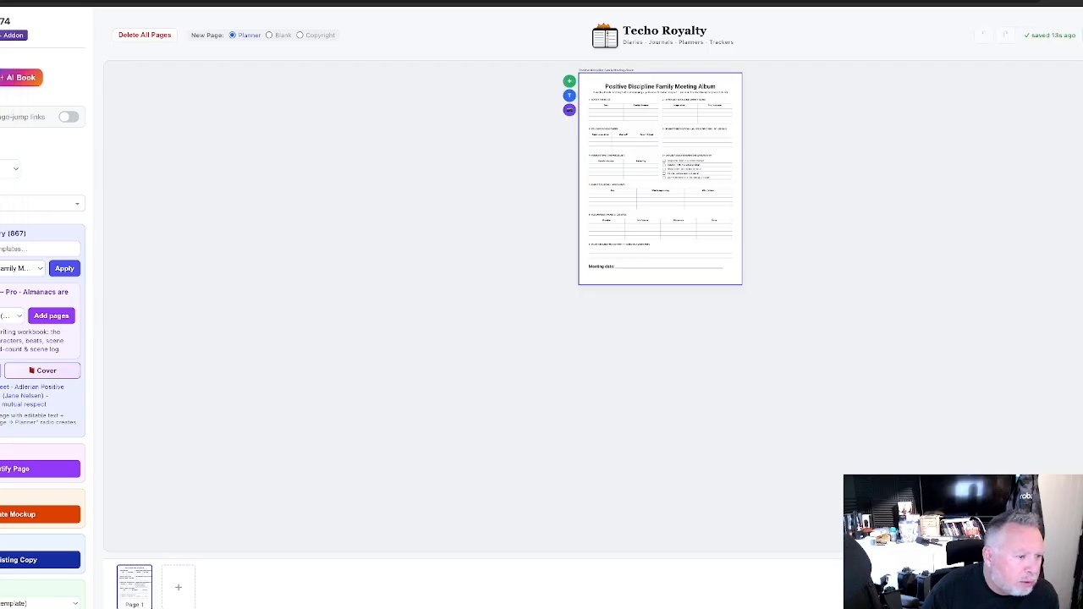
click(7, 177)
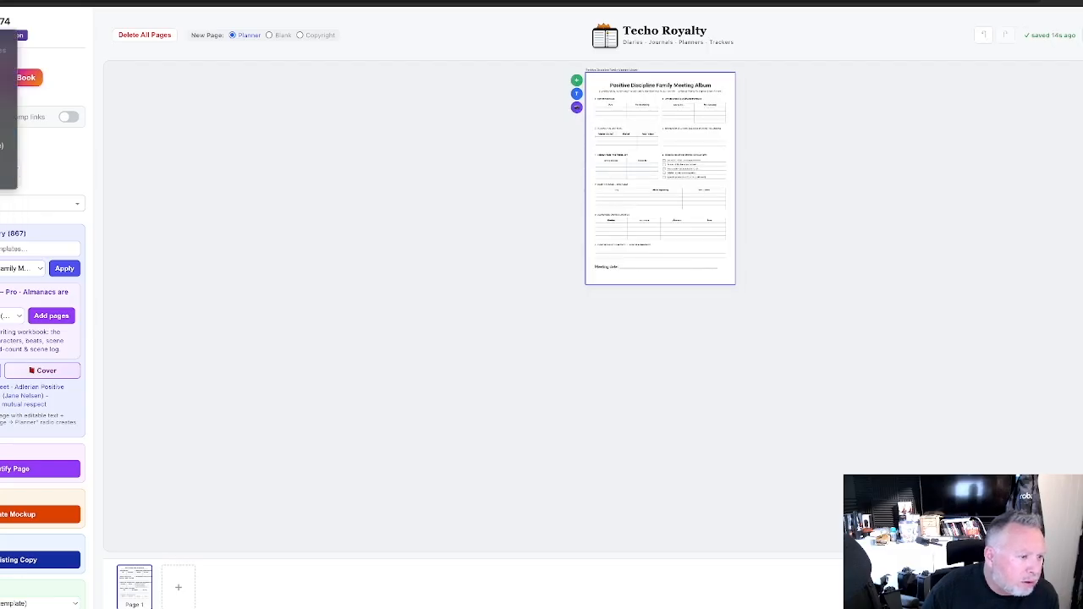
click(3, 145)
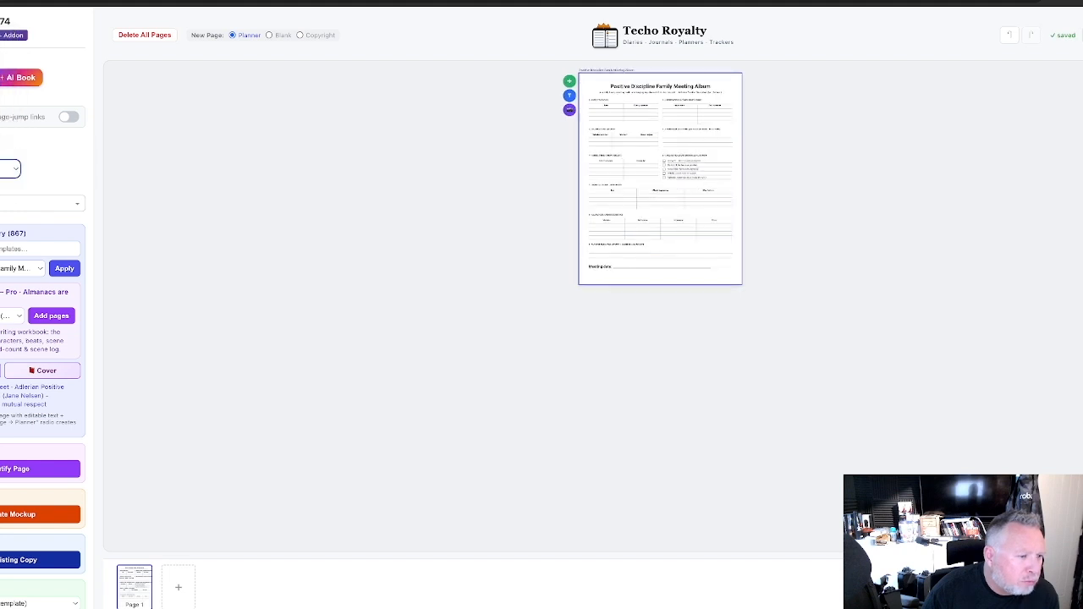
click(5, 170)
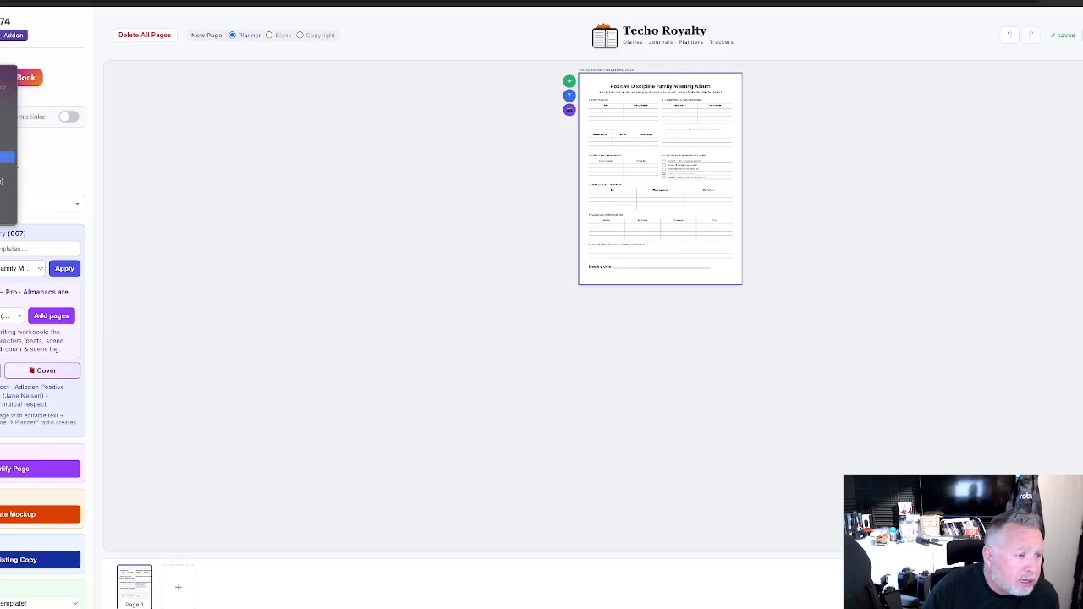
click(59, 163)
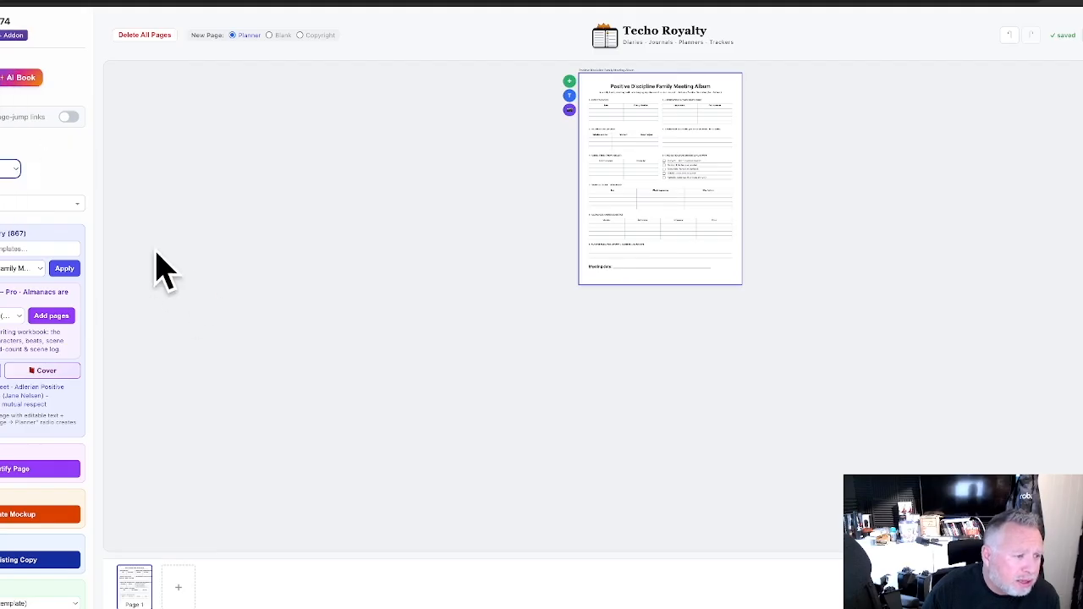
- Choose the Time Awareness template from the template library and apply it to page 1
click(8, 249)
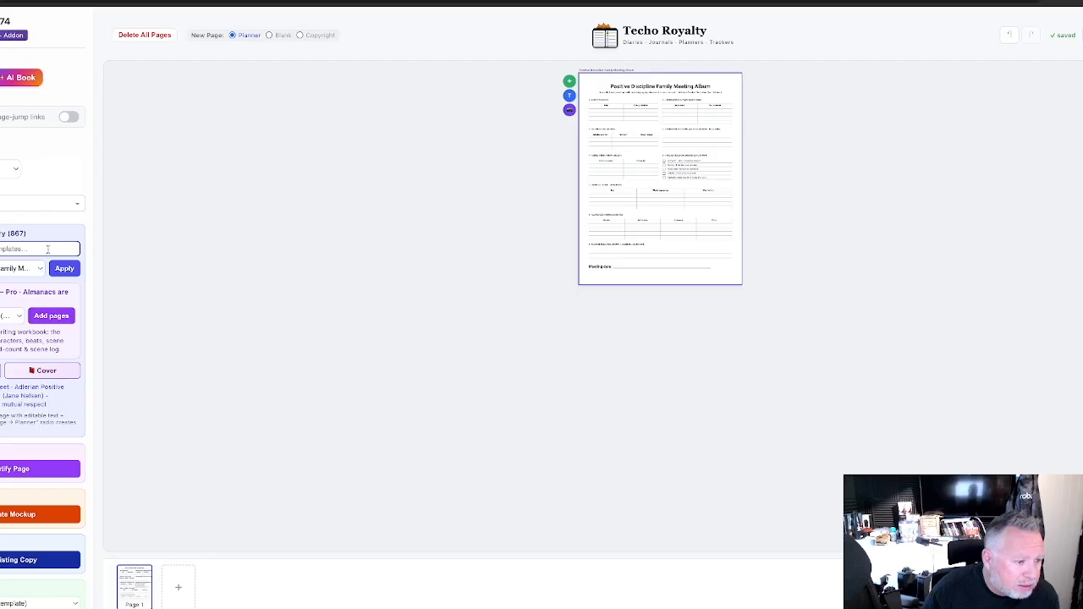
click(27, 270)
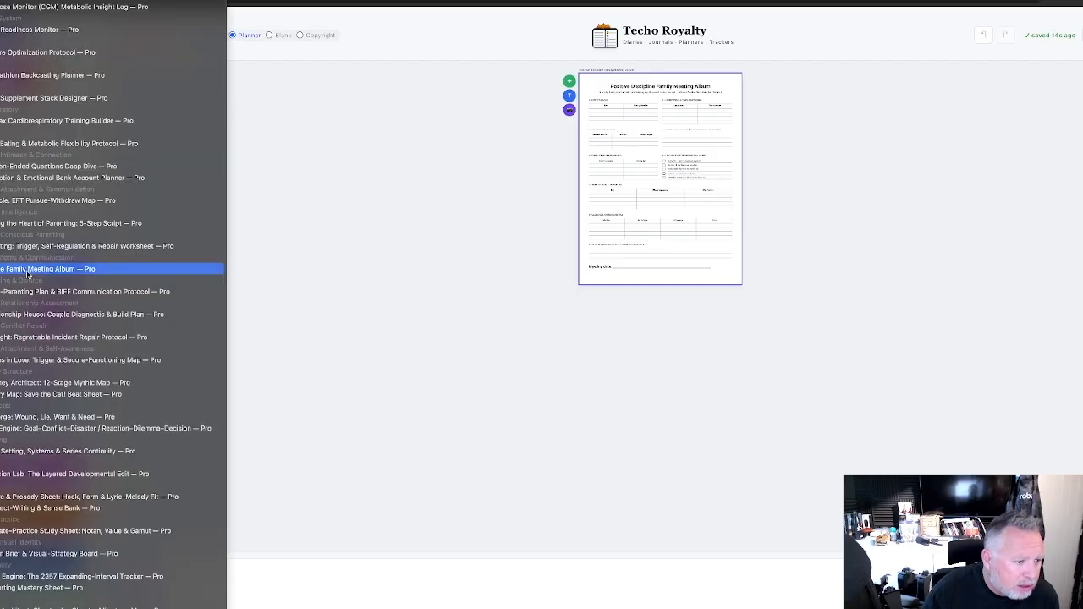
scroll(34, 278, down, 3)
scroll(34, 277, up, 3)
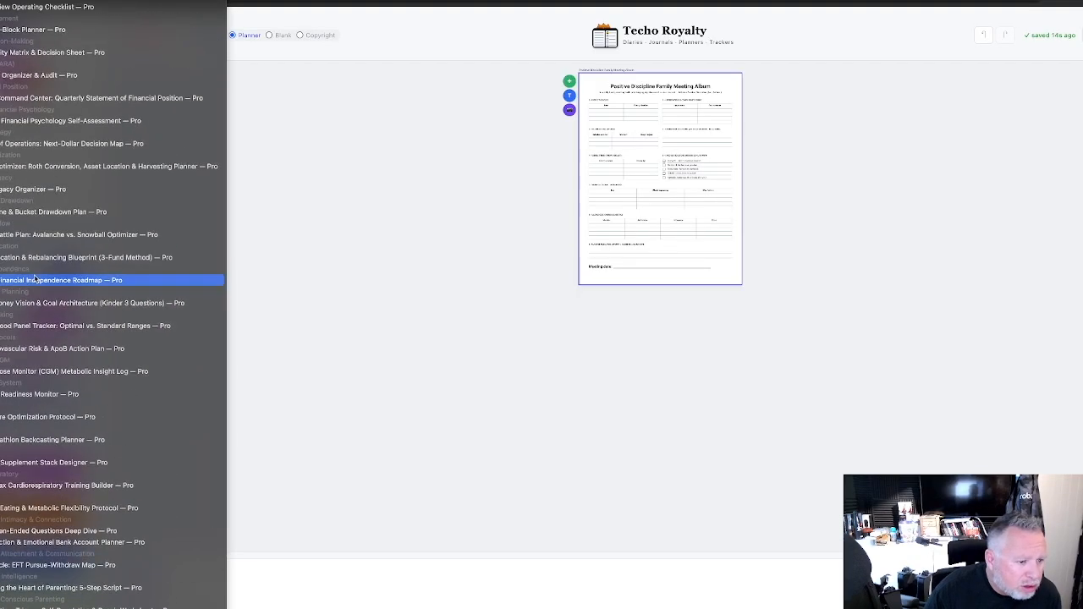
scroll(110, 248, down, 10)
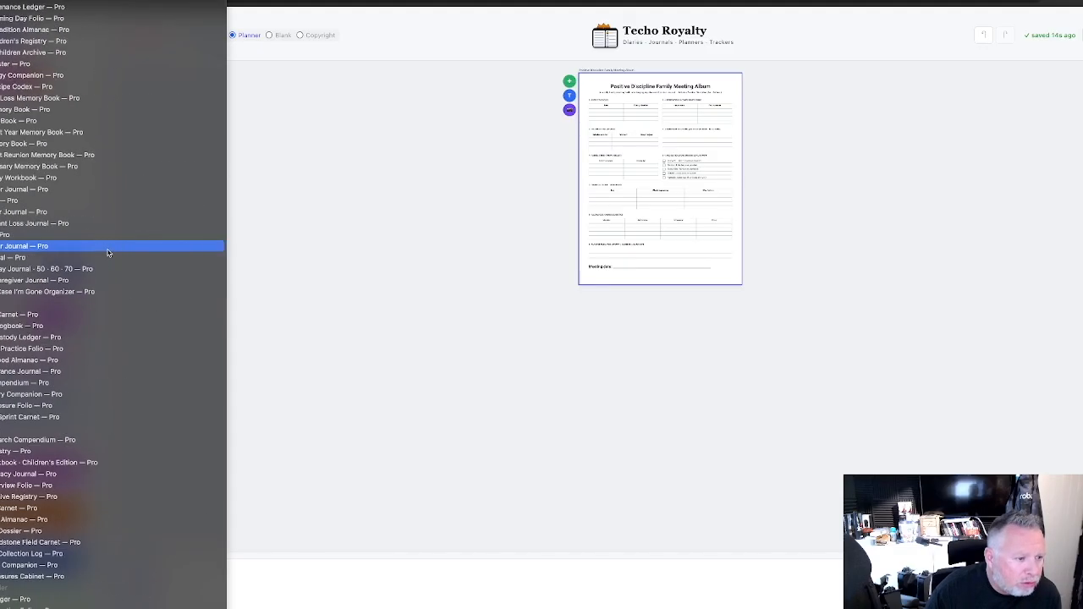
scroll(107, 253, down, 15)
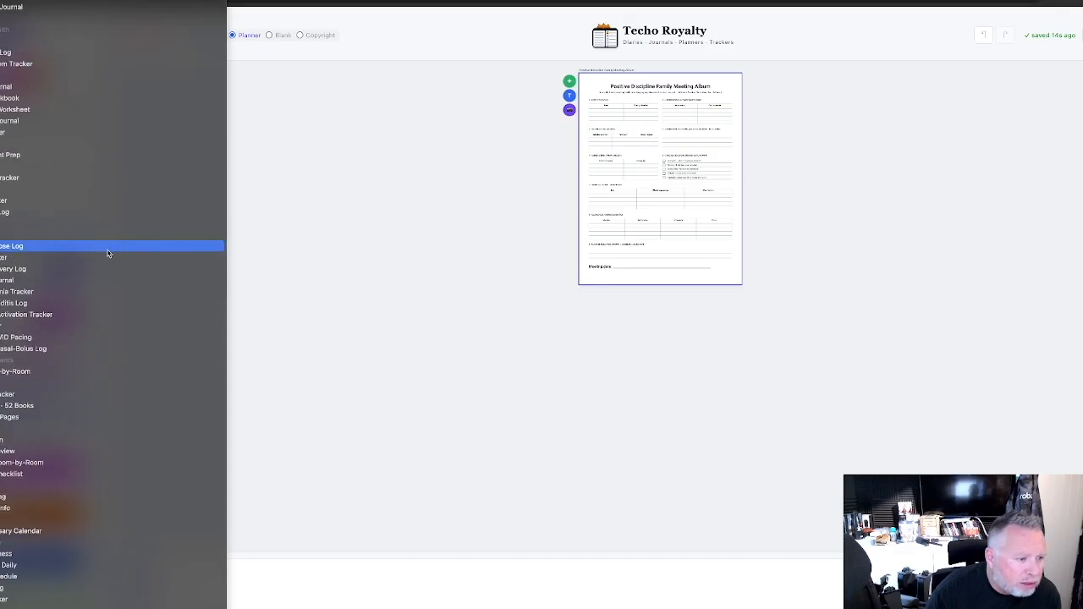
scroll(107, 252, down, 4)
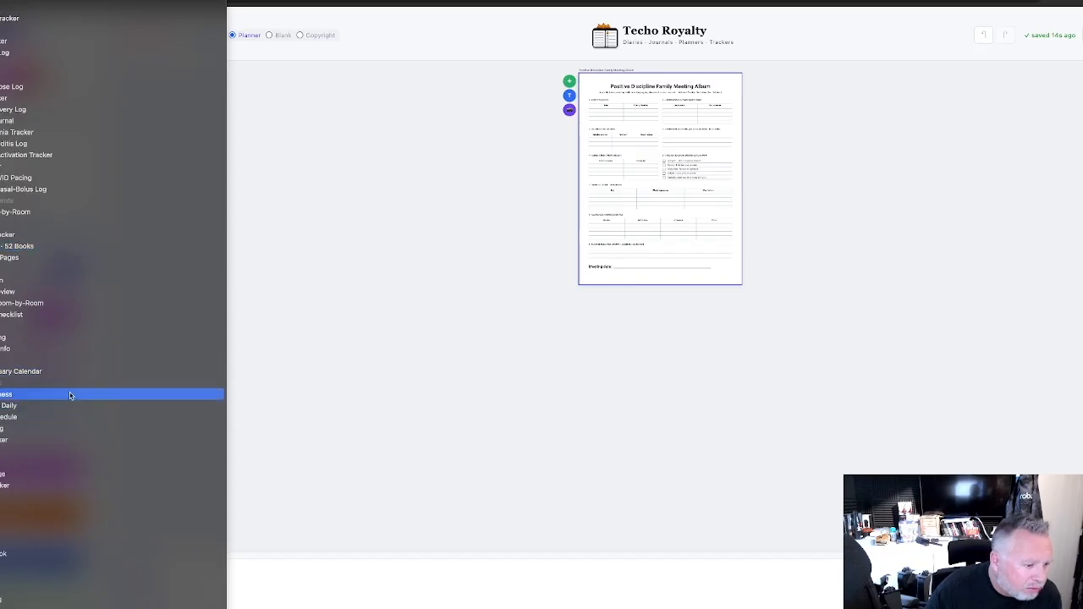
scroll(50, 355, down, 1)
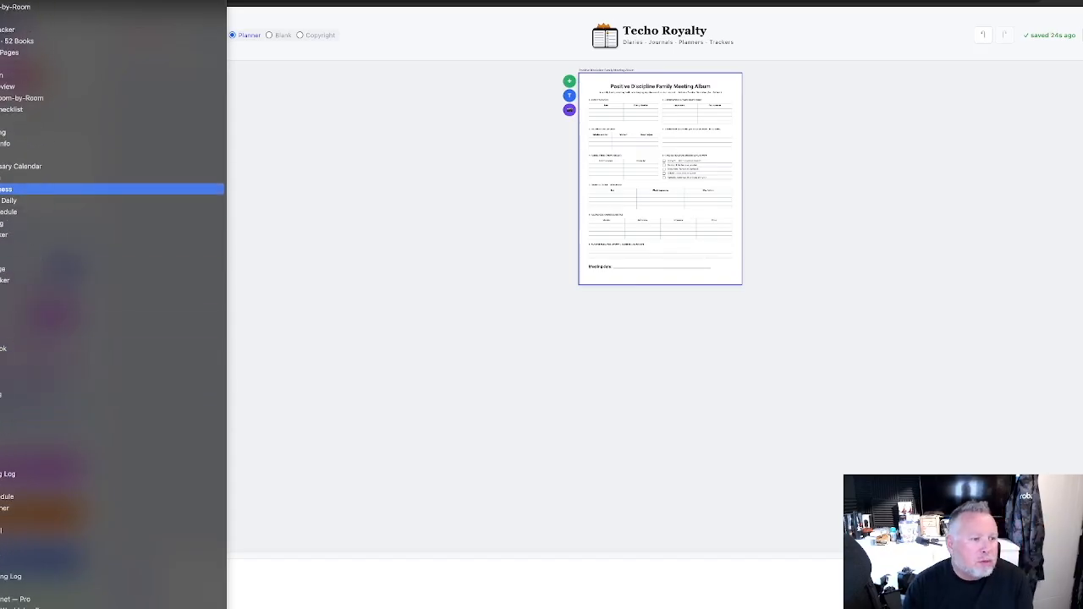
click(23, 189)
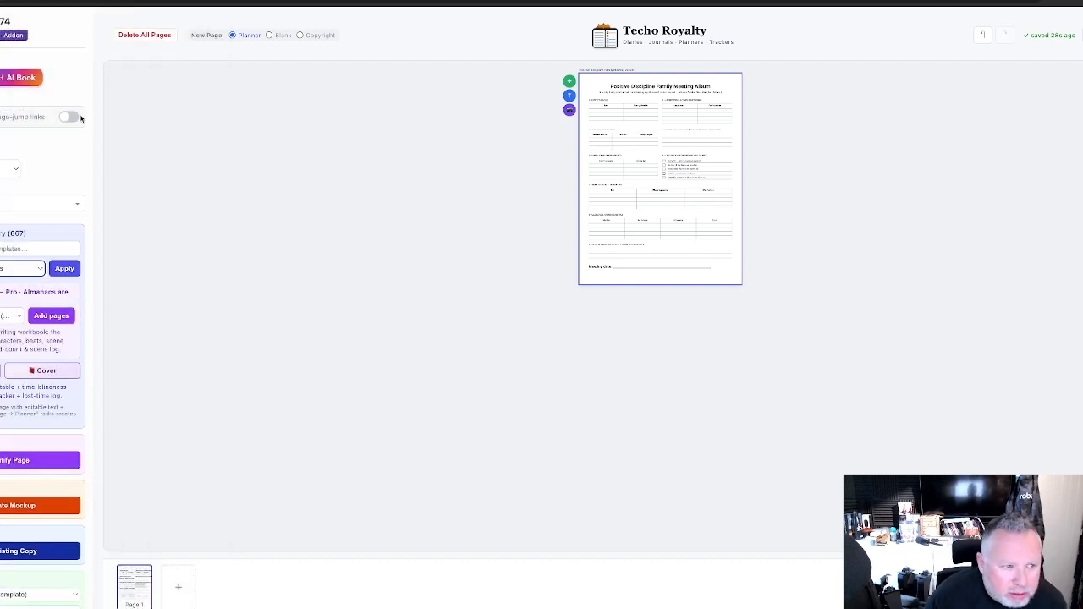
click(65, 269)
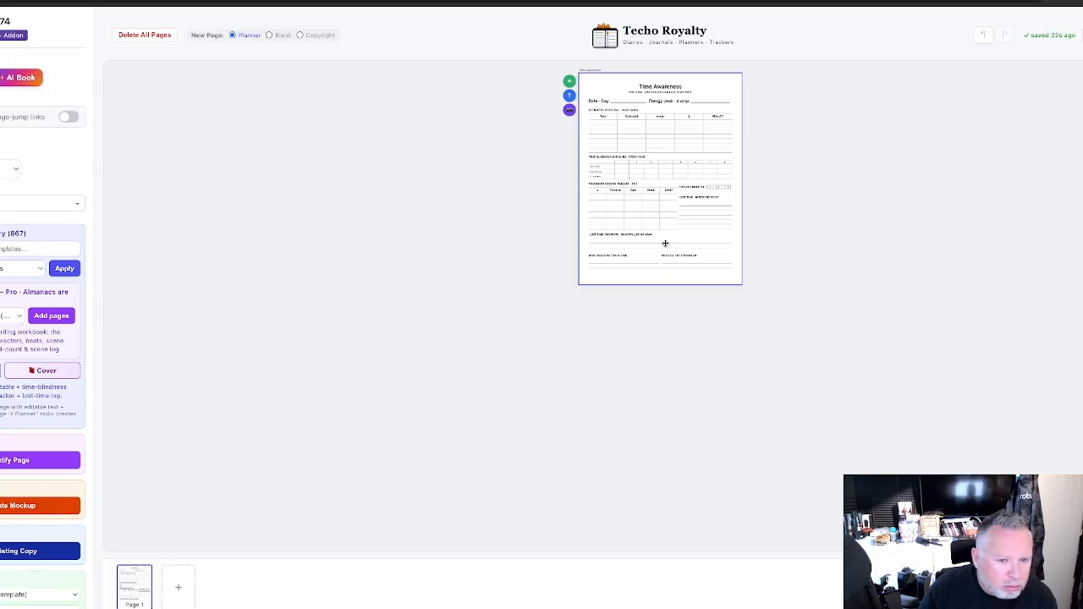
- Add a second planner page with the Time Awareness template
click(177, 586)
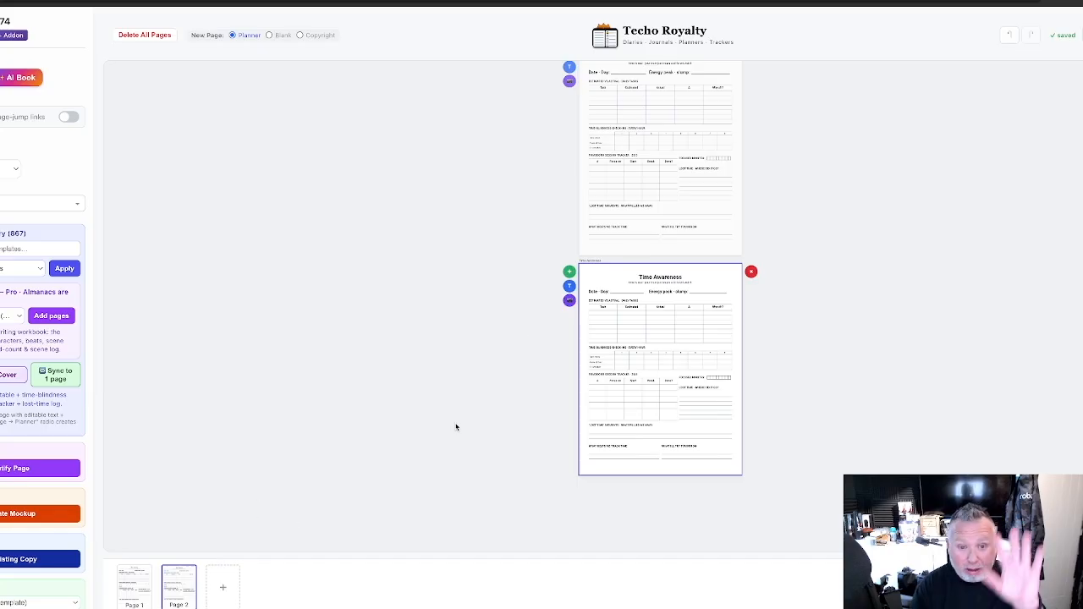
scroll(652, 214, up, 1)
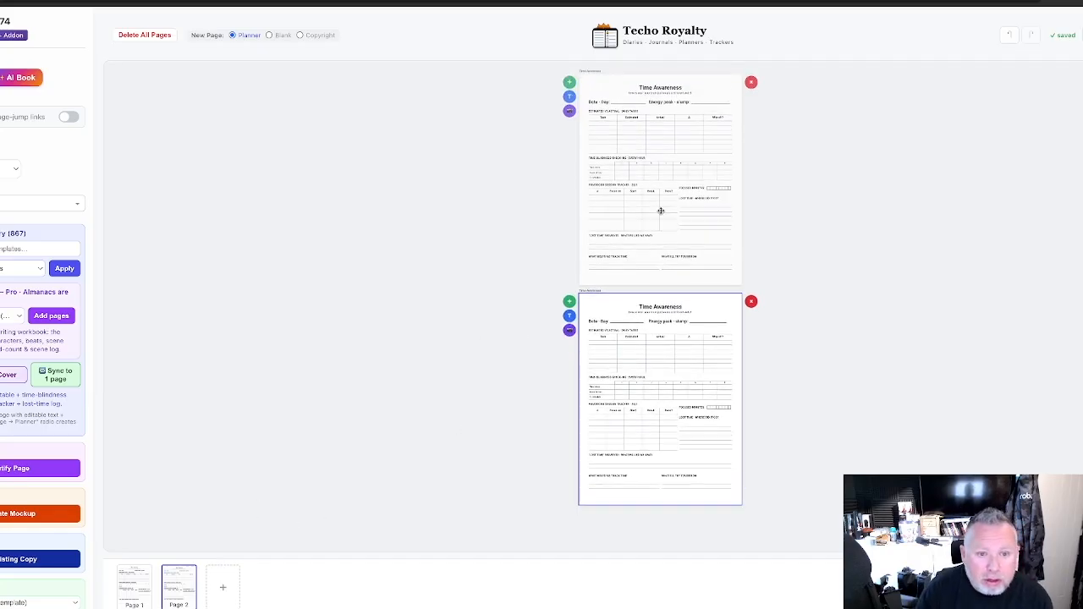
- Change the title on page 1 to "ADHD Time Awareness" and select the table below it
click(642, 88)
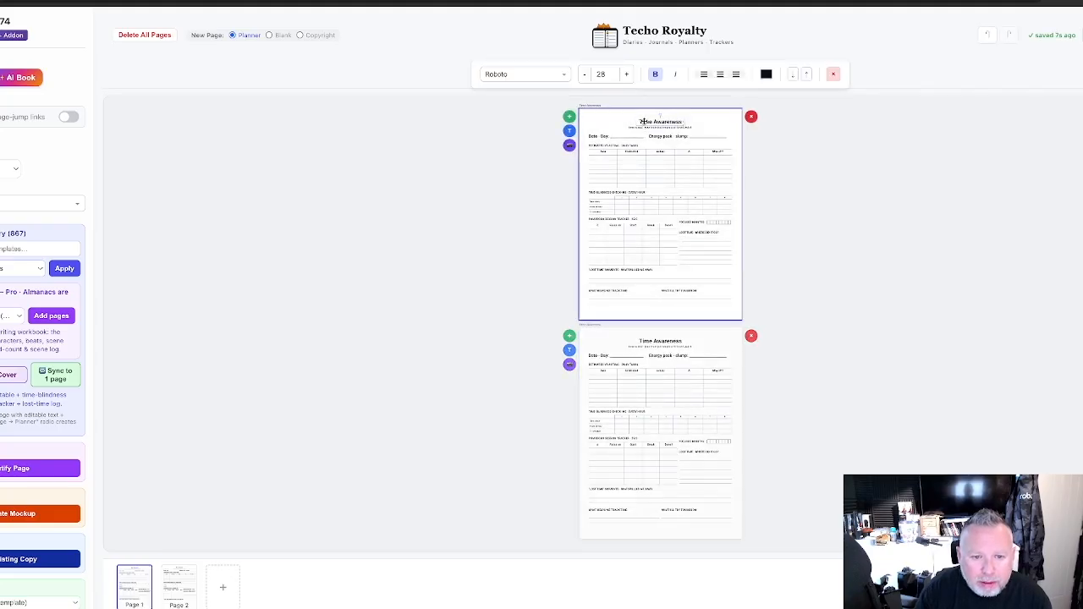
click(643, 122)
text(ADHD)
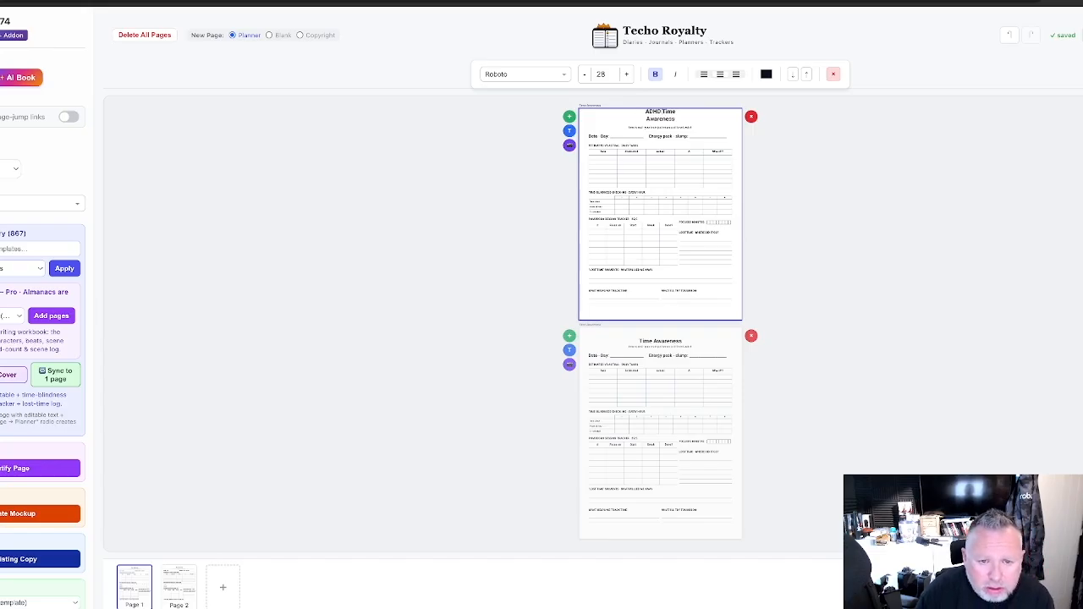
click(701, 178)
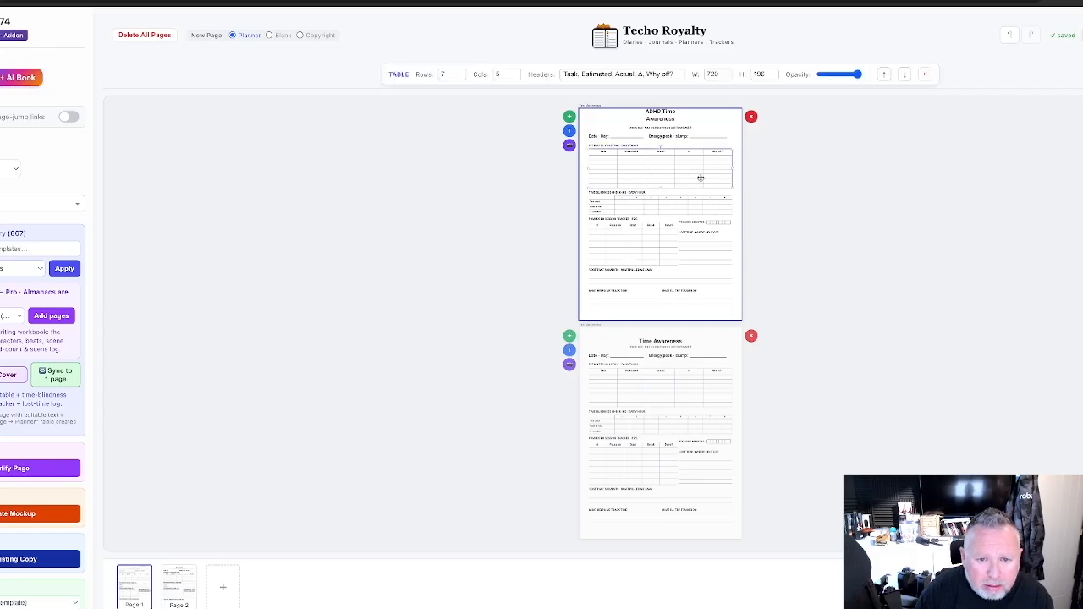
- Add a third planner page and delete pages 3 and 2, keeping only page 1
click(223, 588)
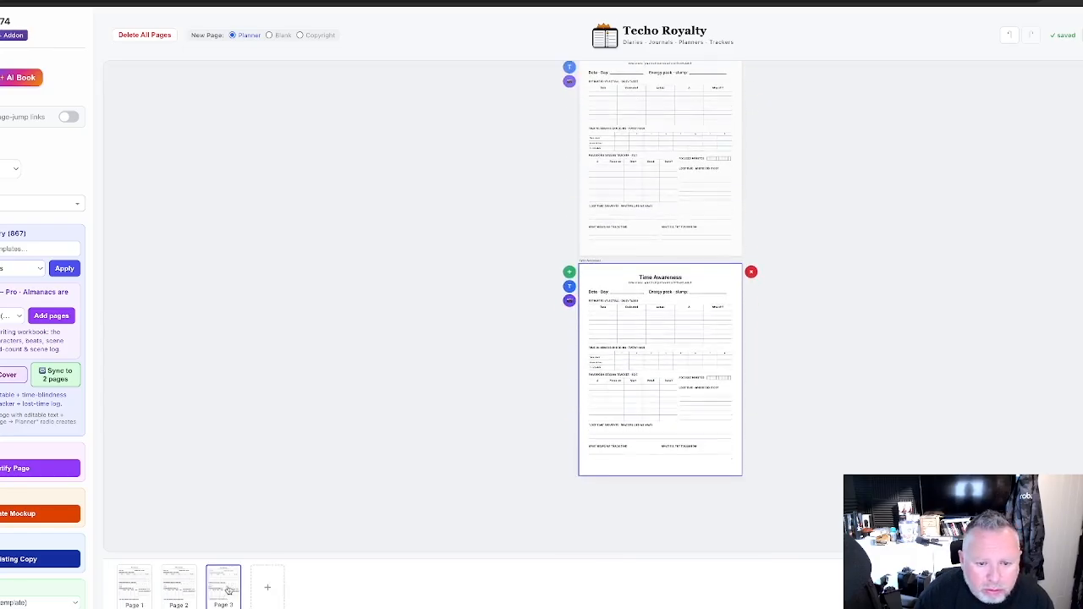
click(750, 272)
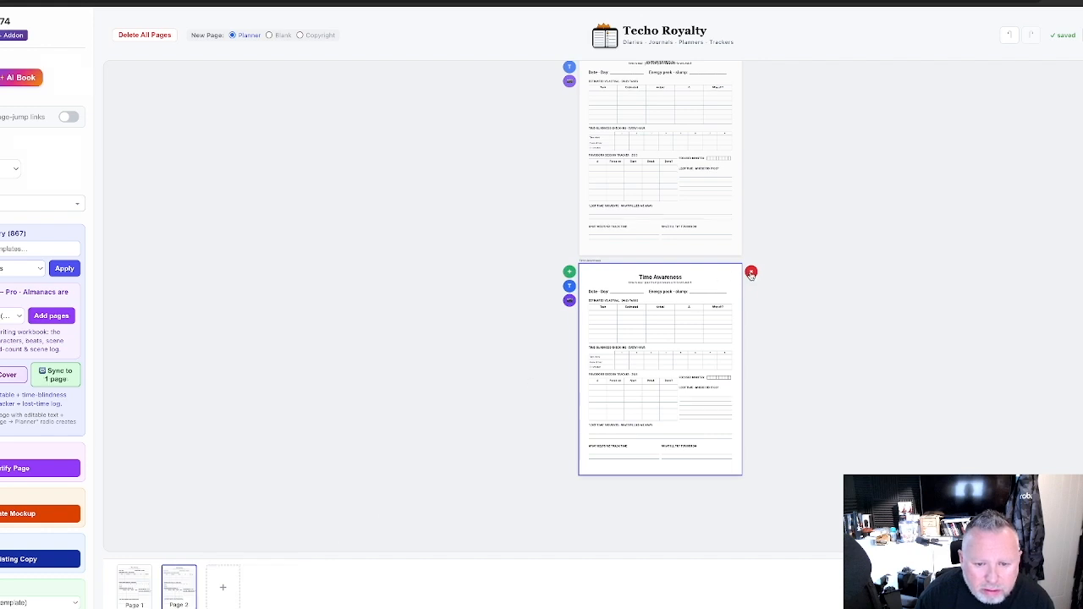
click(751, 273)
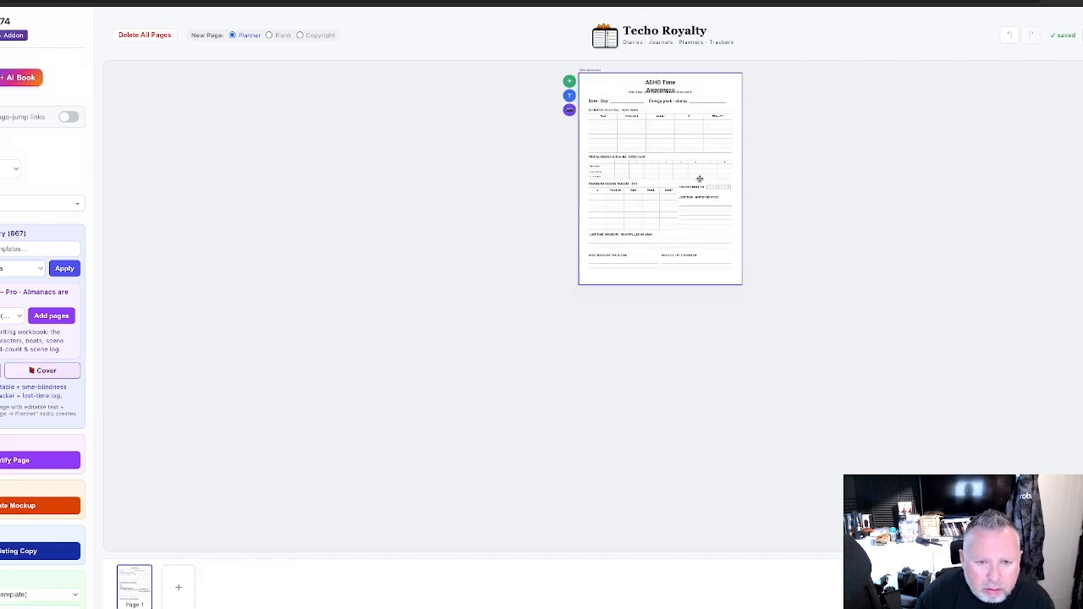
- Widen and reposition the "ADHD Time Awareness" title so it fits on one centred line above the subtitle
click(675, 81)
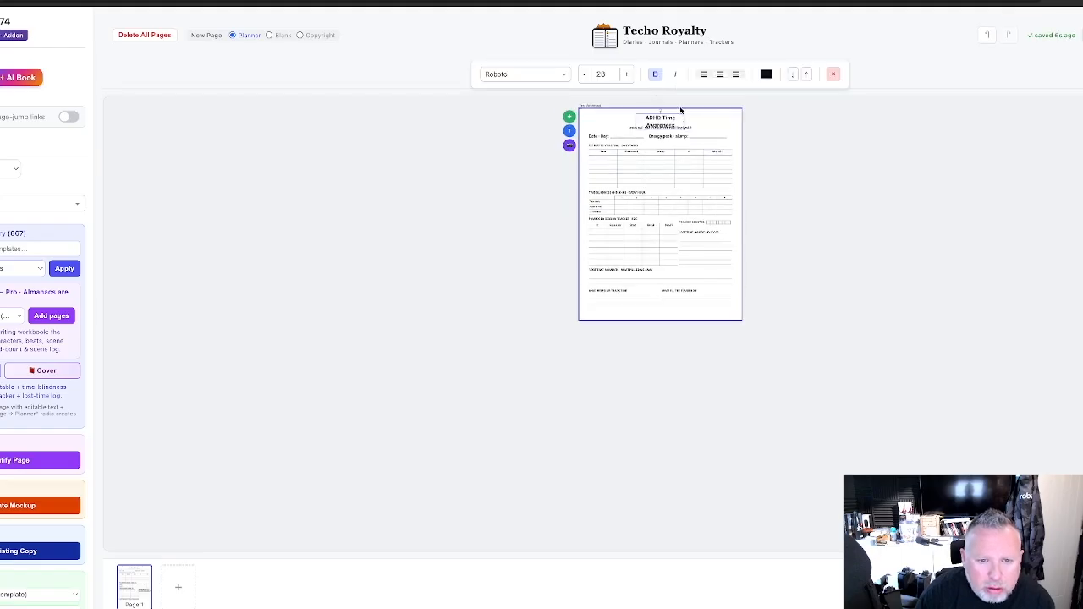
drag(683, 121, 661, 119)
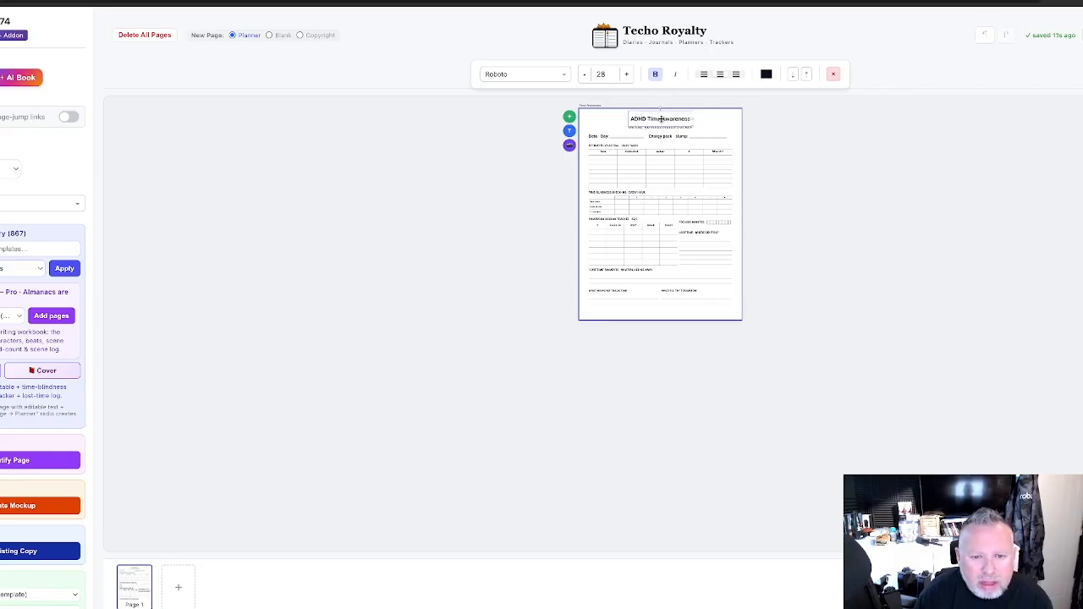
mouse_move(661, 118)
mouse_down()
mouse_move(670, 119)
mouse_move(661, 118)
mouse_up()
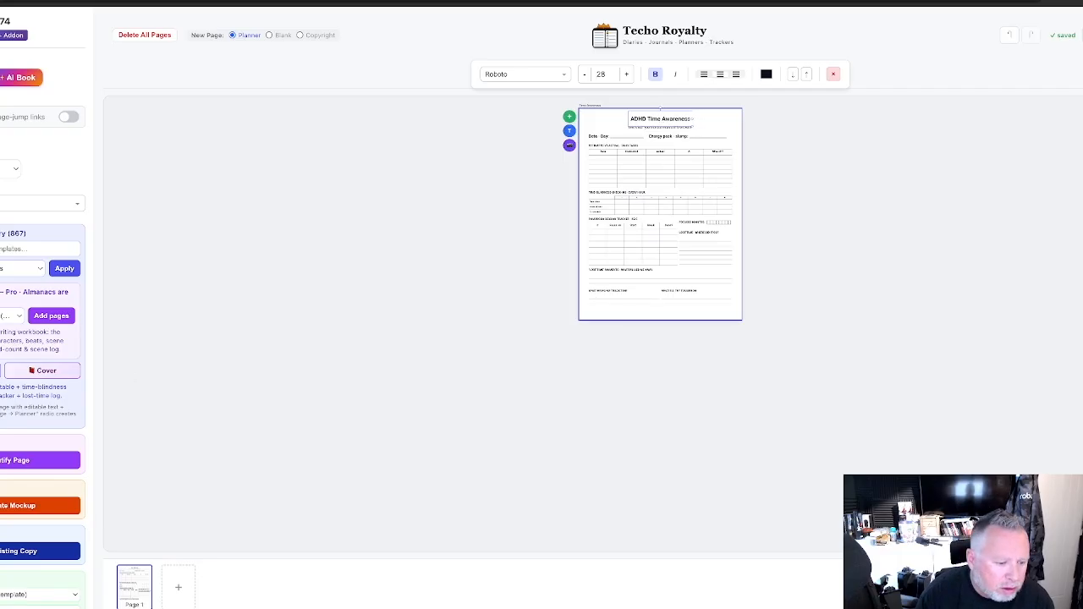
- Add one planner page after the ADHD Time Awareness page and one before it, and delete the last page
click(176, 590)
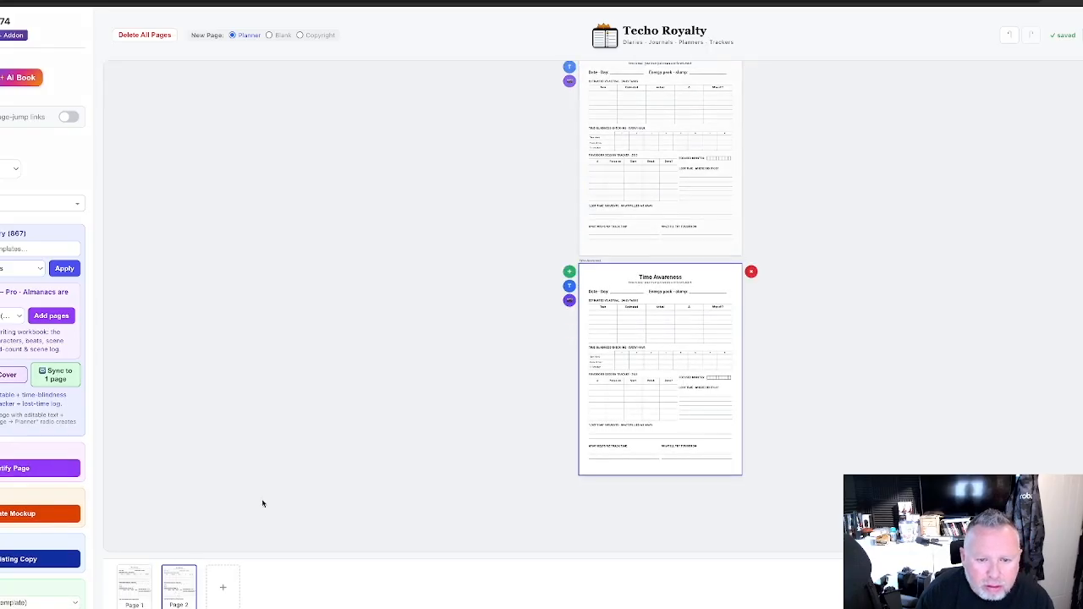
scroll(635, 169, up, 1)
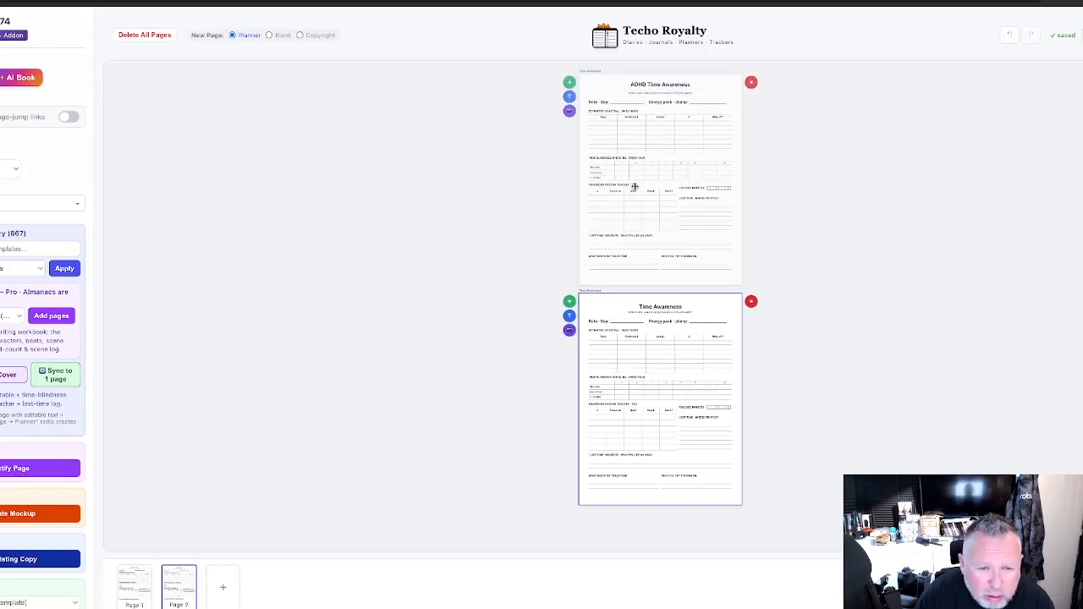
click(570, 81)
scroll(681, 453, down, 2)
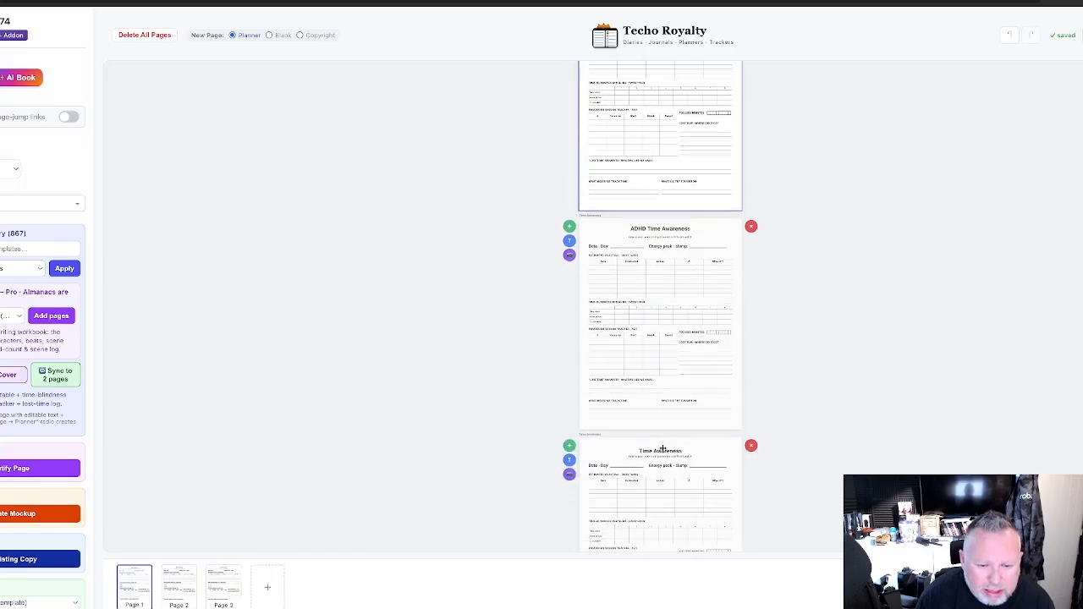
click(749, 447)
scroll(634, 306, up, 1)
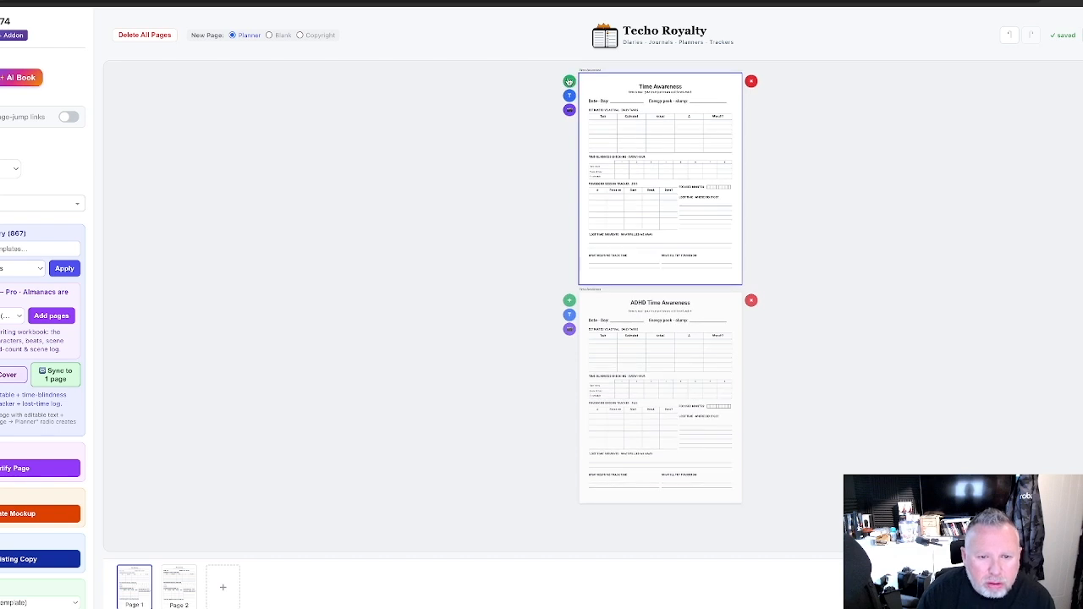
- Insert more Time Awareness pages above the ADHD Time Awareness page until the planner has 17 pages
click(570, 81)
click(569, 81)
click(569, 81)
click(570, 82)
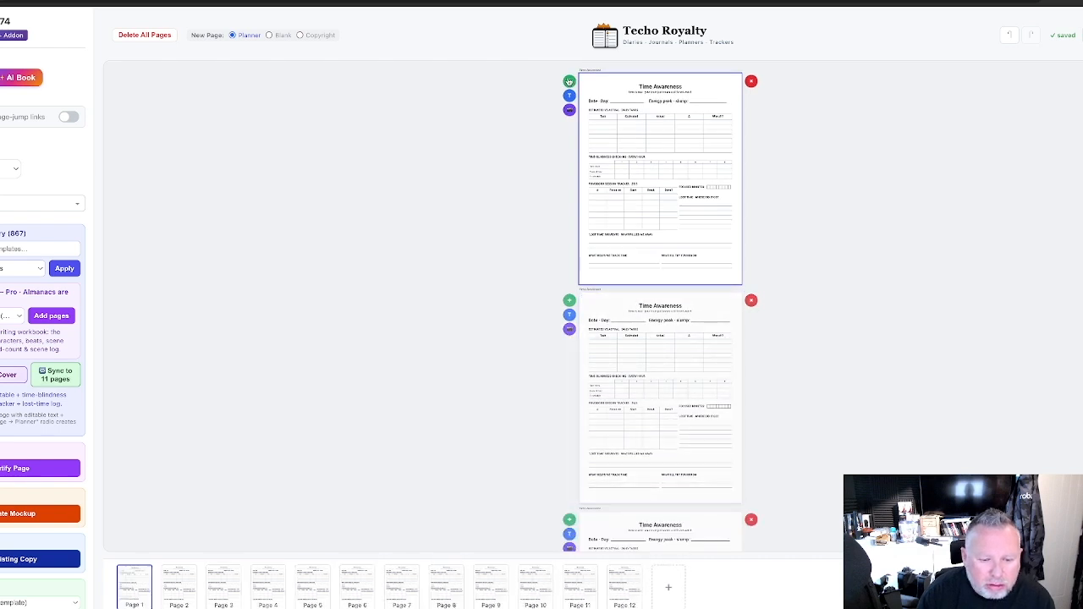
click(570, 81)
click(569, 81)
click(569, 82)
click(569, 81)
click(569, 82)
scroll(690, 229, down, 3)
scroll(685, 230, up, 4)
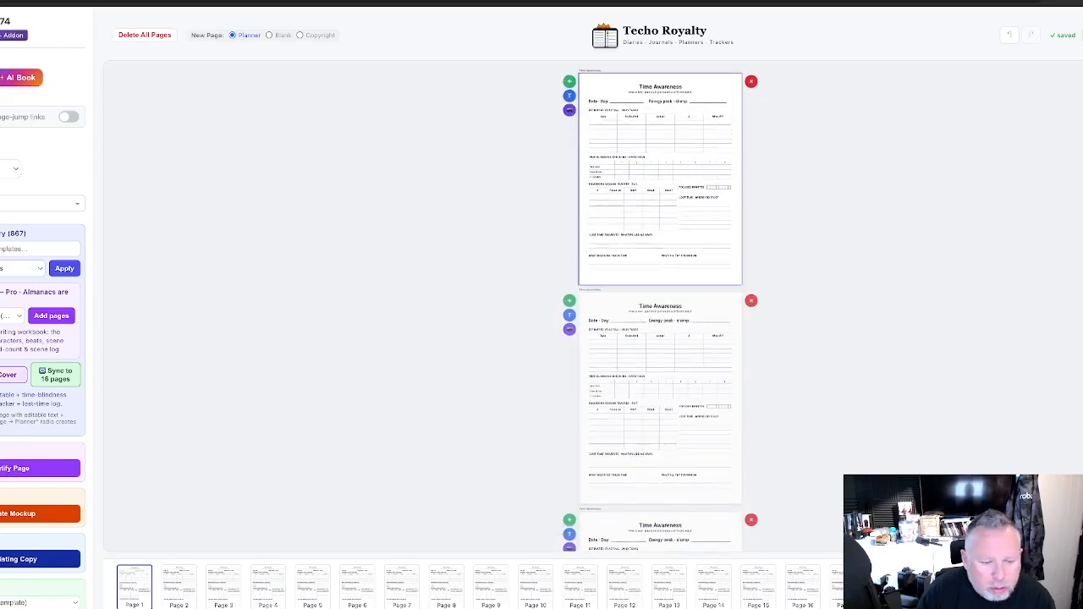
- Apply the Whisky Notes template from the library to page 1
click(17, 270)
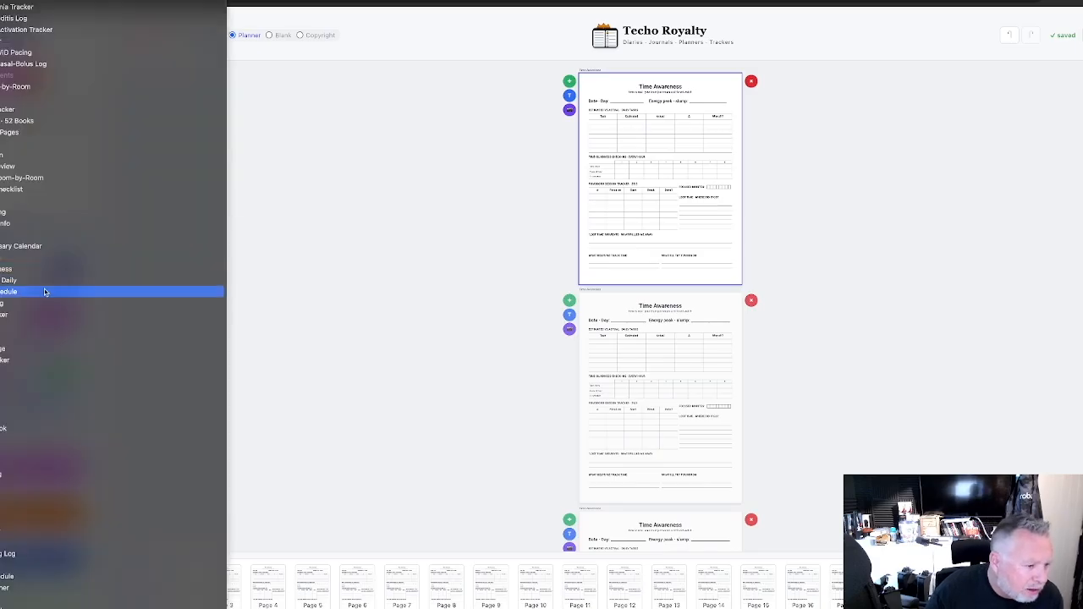
scroll(19, 338, up, 1)
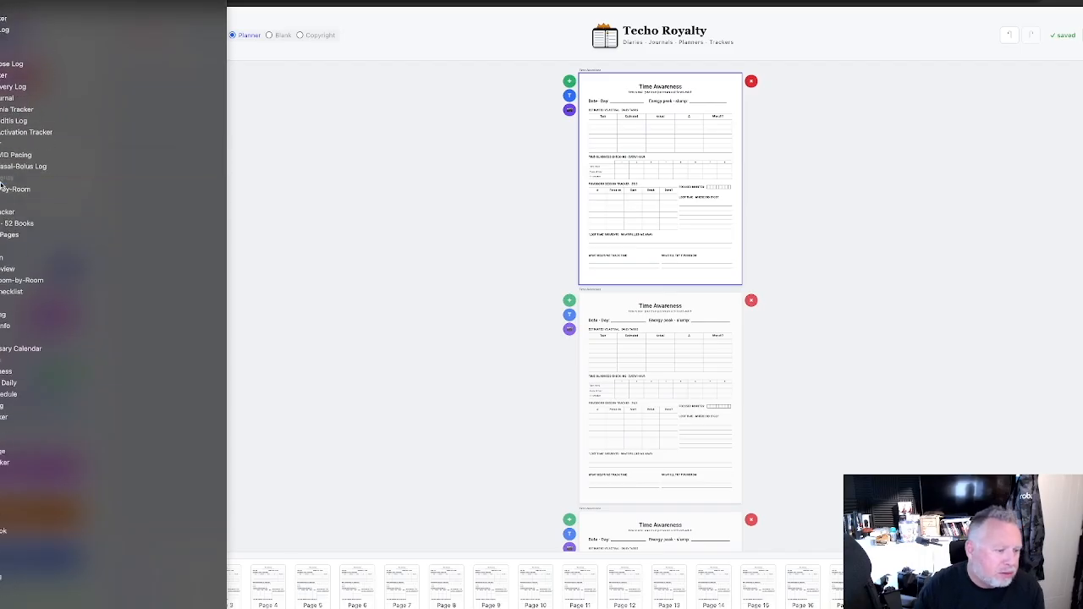
scroll(118, 407, down, 5)
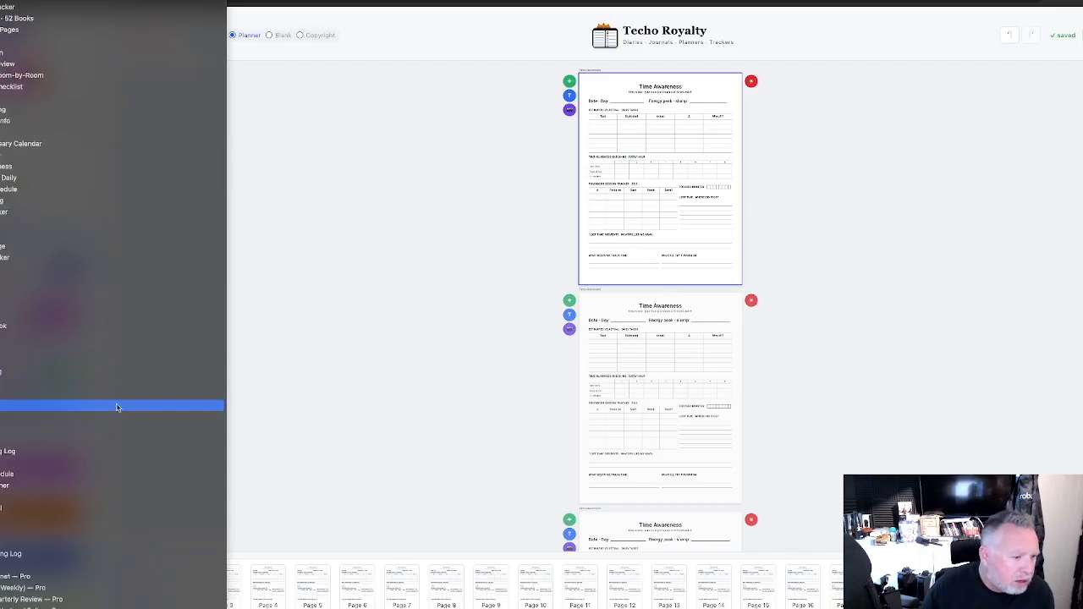
click(23, 318)
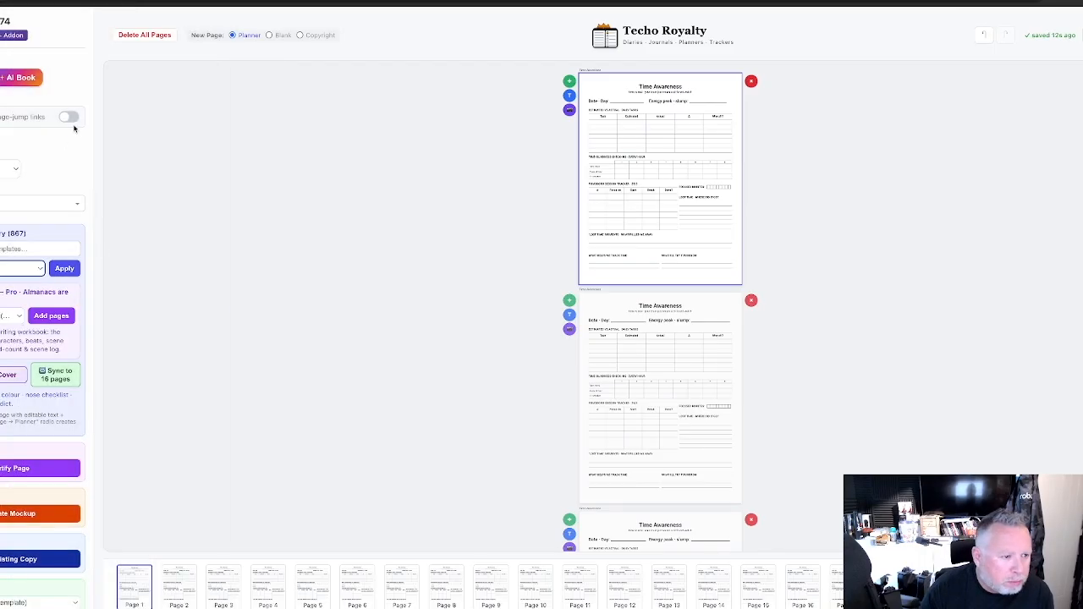
click(62, 274)
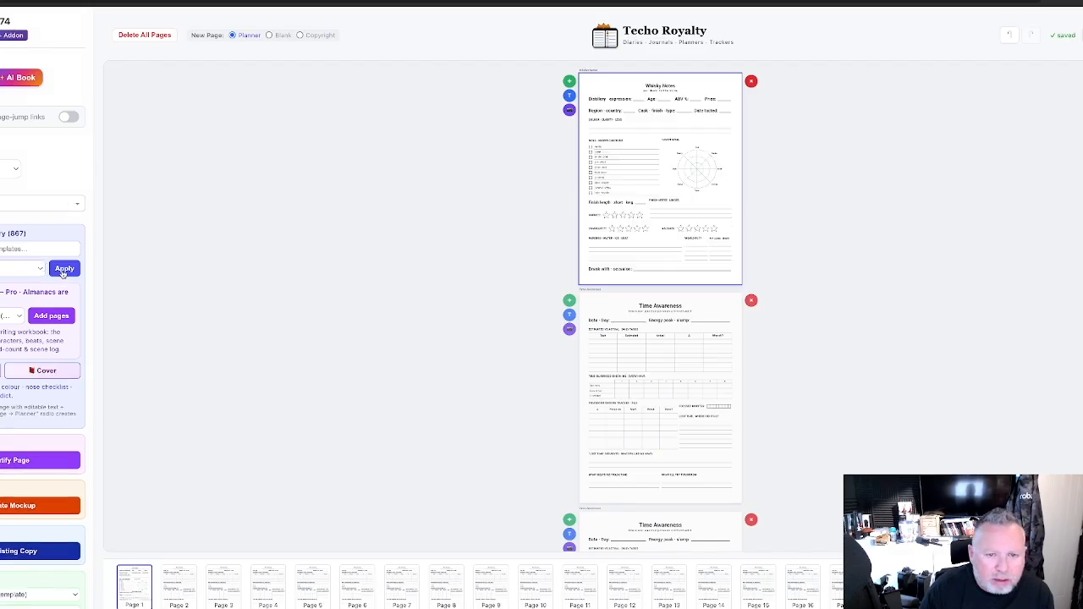
- Delete all the Time Awareness pages below the Whisky Notes page, keeping only page 1
click(753, 303)
click(753, 303)
click(754, 303)
click(754, 303)
click(754, 302)
click(754, 303)
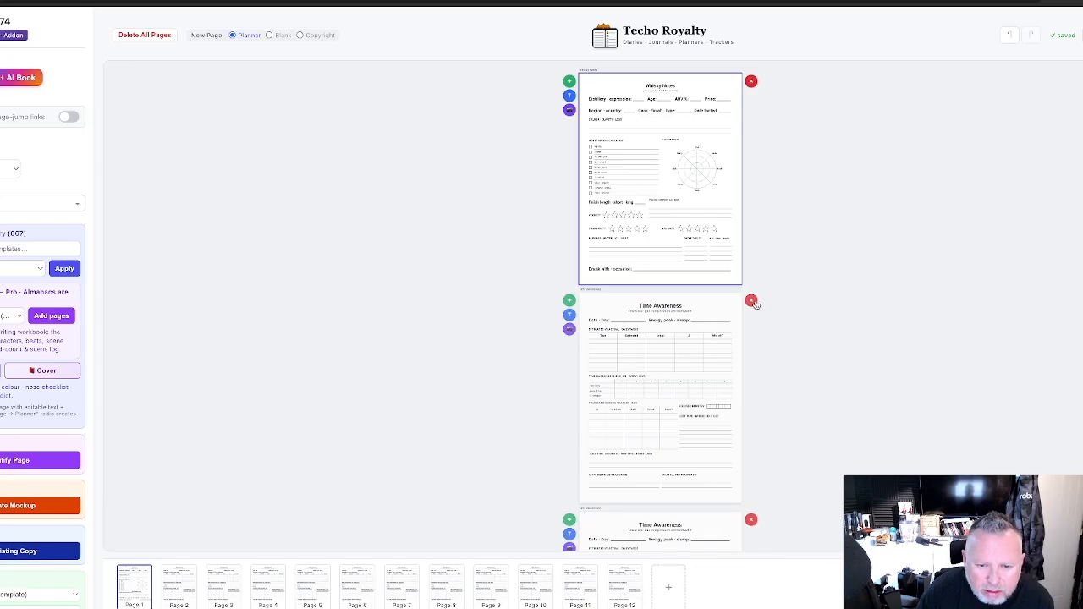
click(754, 303)
click(754, 303)
click(754, 303)
click(754, 303)
click(754, 303)
click(754, 303)
click(754, 303)
click(754, 303)
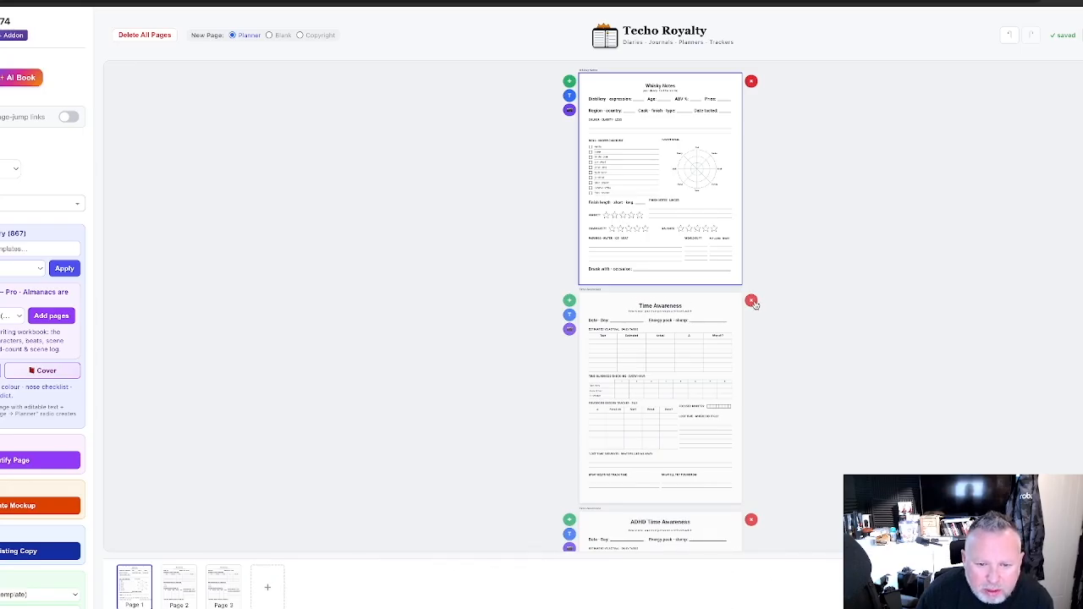
click(754, 303)
click(754, 303)
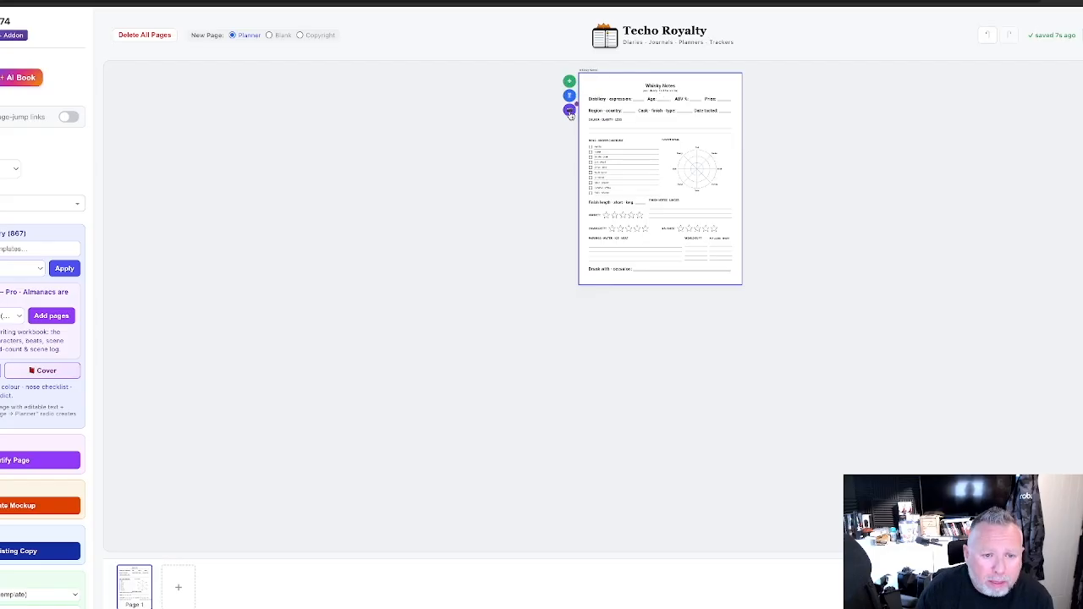
- Find the image "Down to Smash.jpg" by searching for "smas" and upload it onto the Whisky Notes page
mouse_move(571, 116)
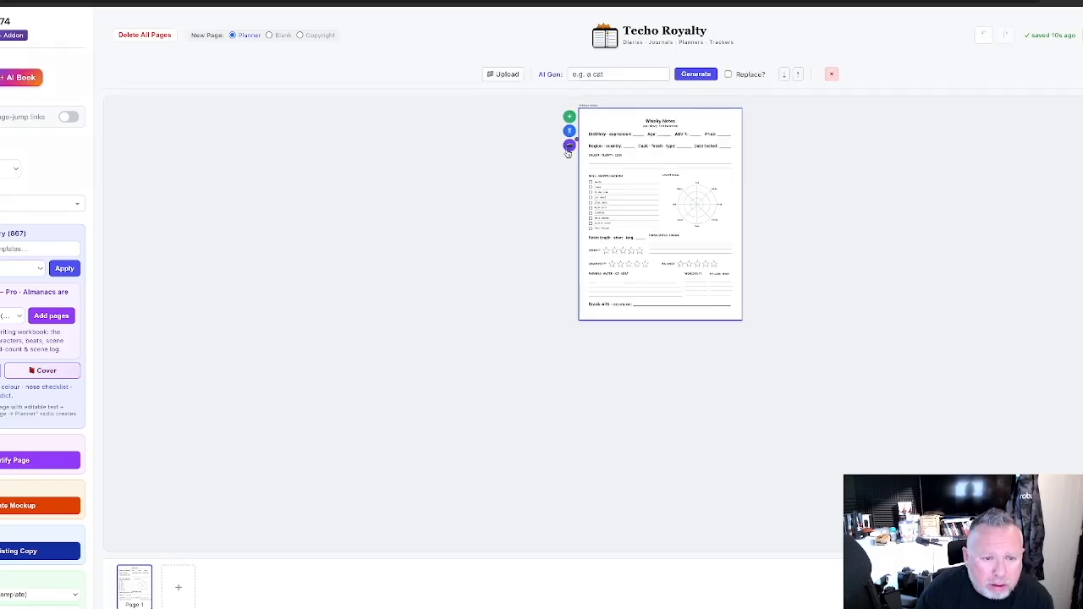
click(502, 75)
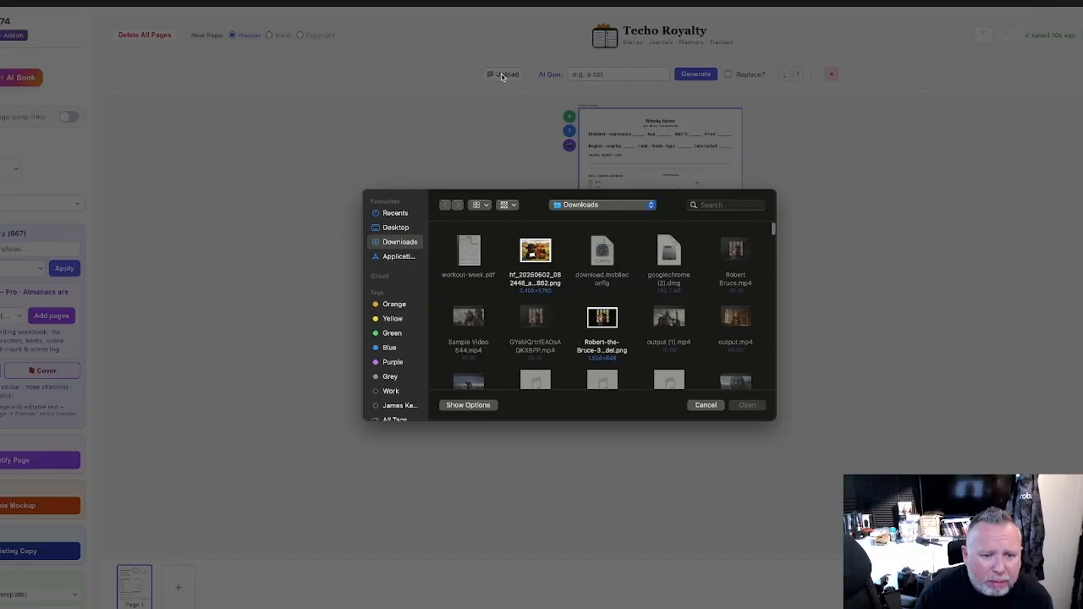
click(721, 205)
text(smas)
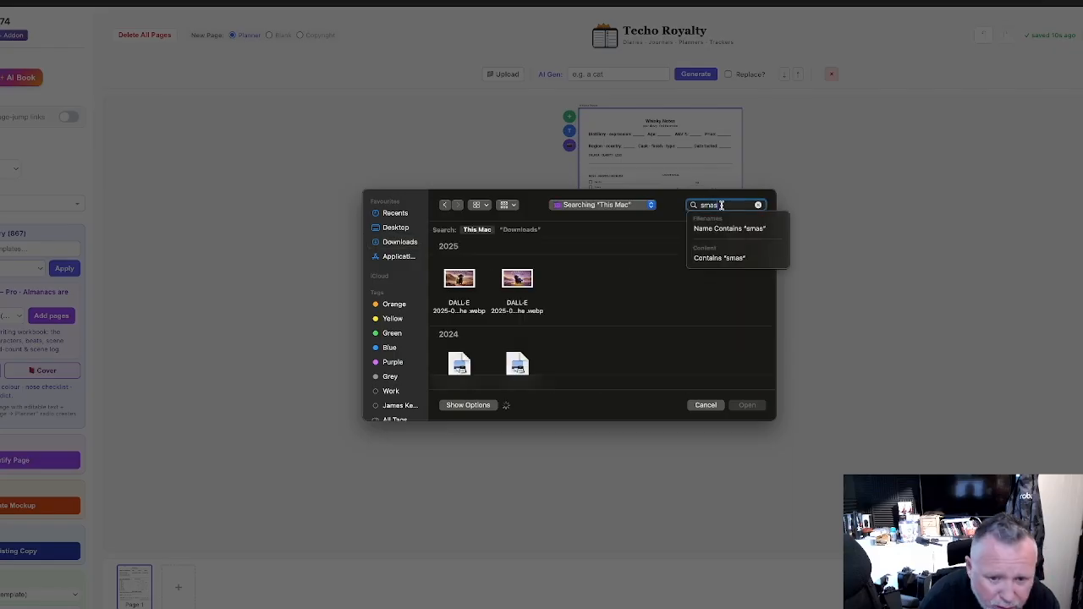
key(Down)
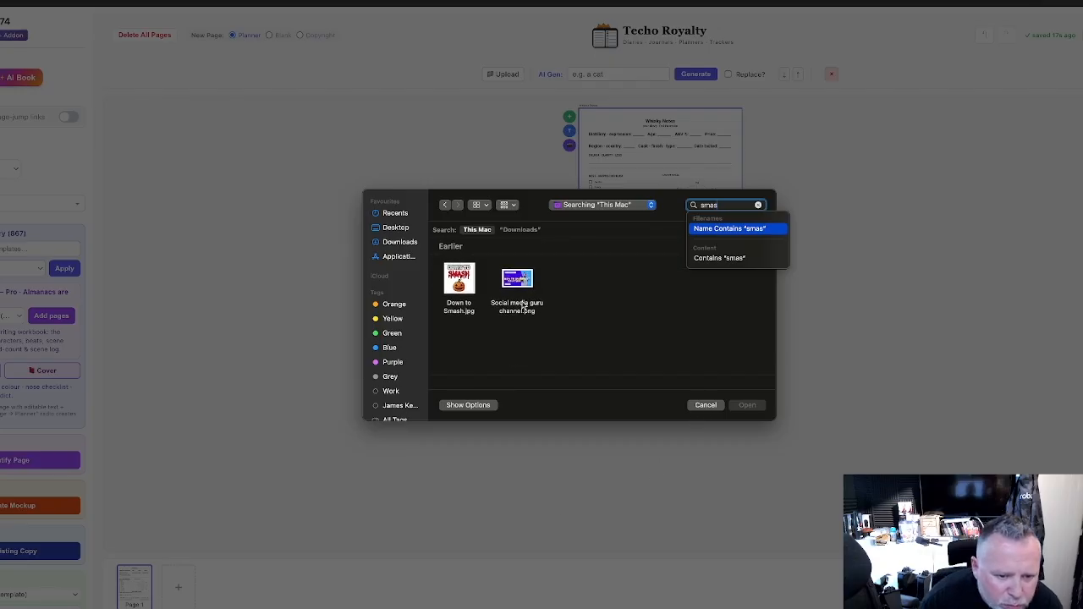
click(459, 281)
click(745, 406)
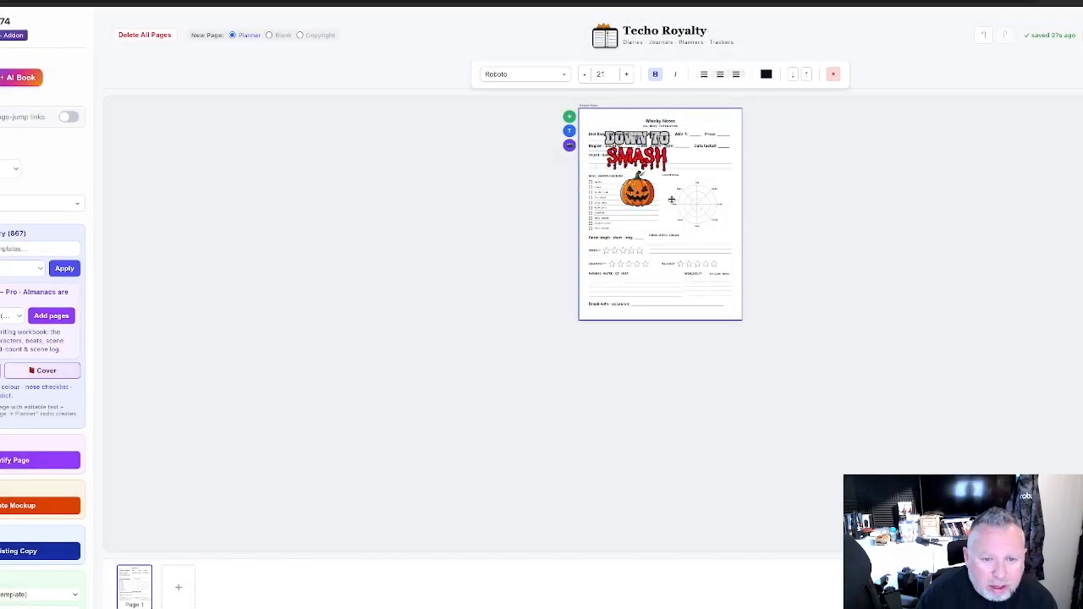
- Move the Distillery text line from behind the uploaded image to the right, over the Age and ABV fields
click(636, 194)
click(645, 149)
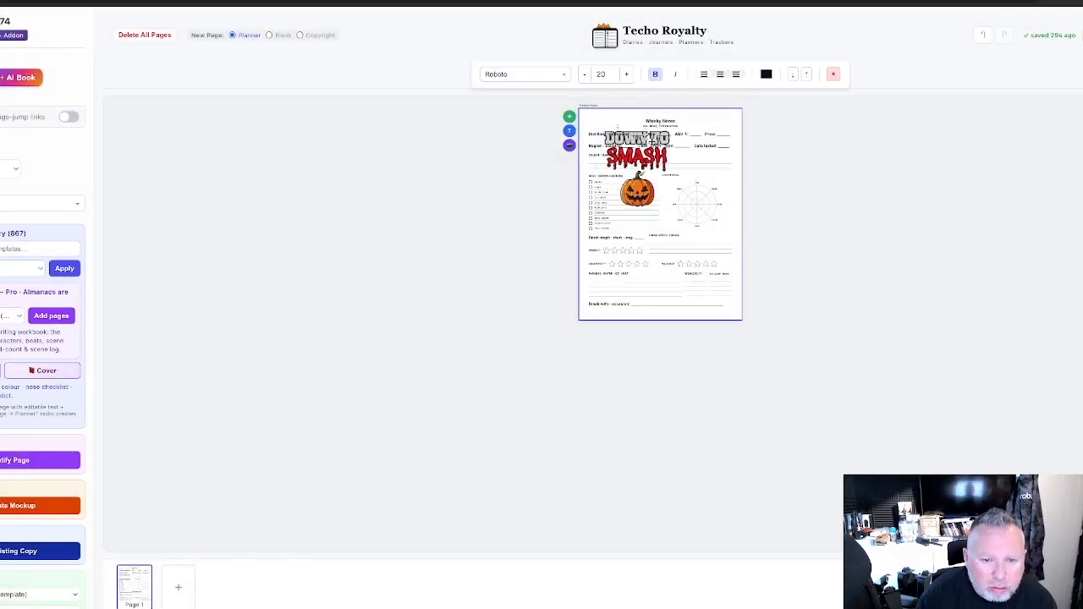
click(656, 157)
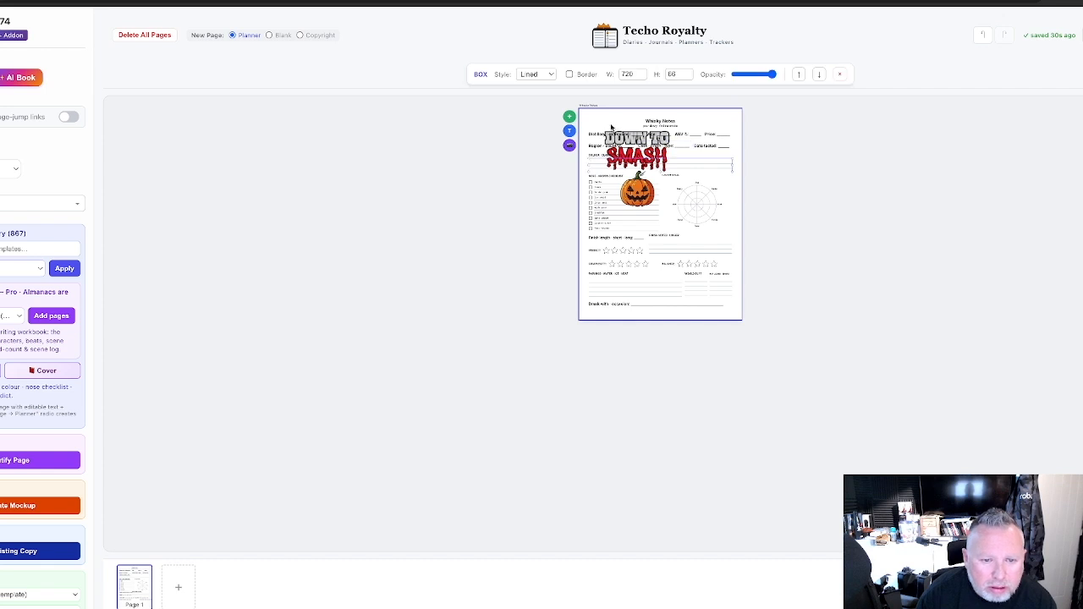
click(641, 138)
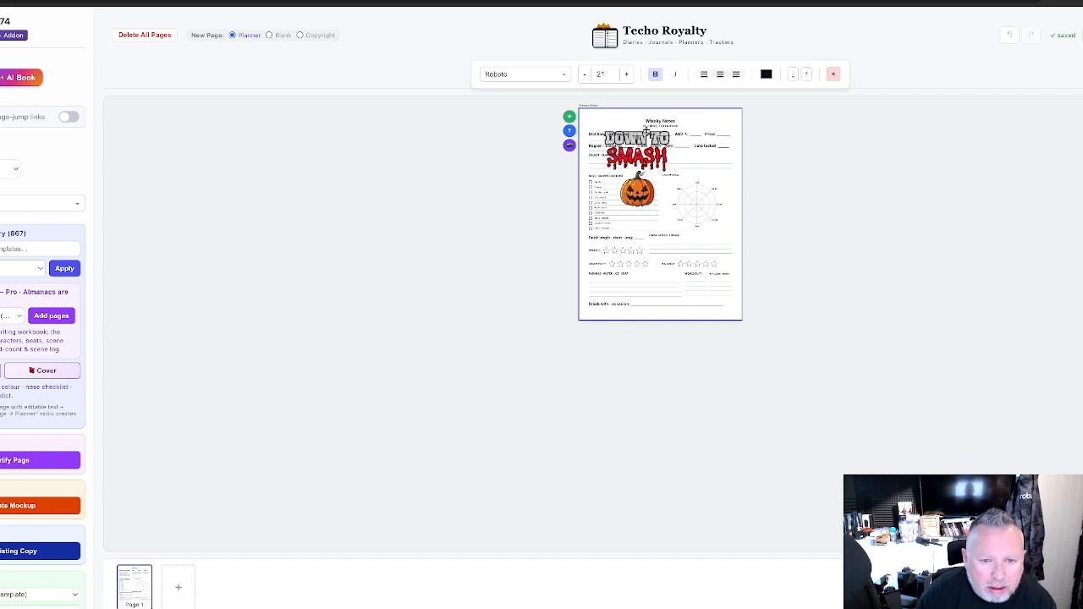
drag(619, 127, 679, 135)
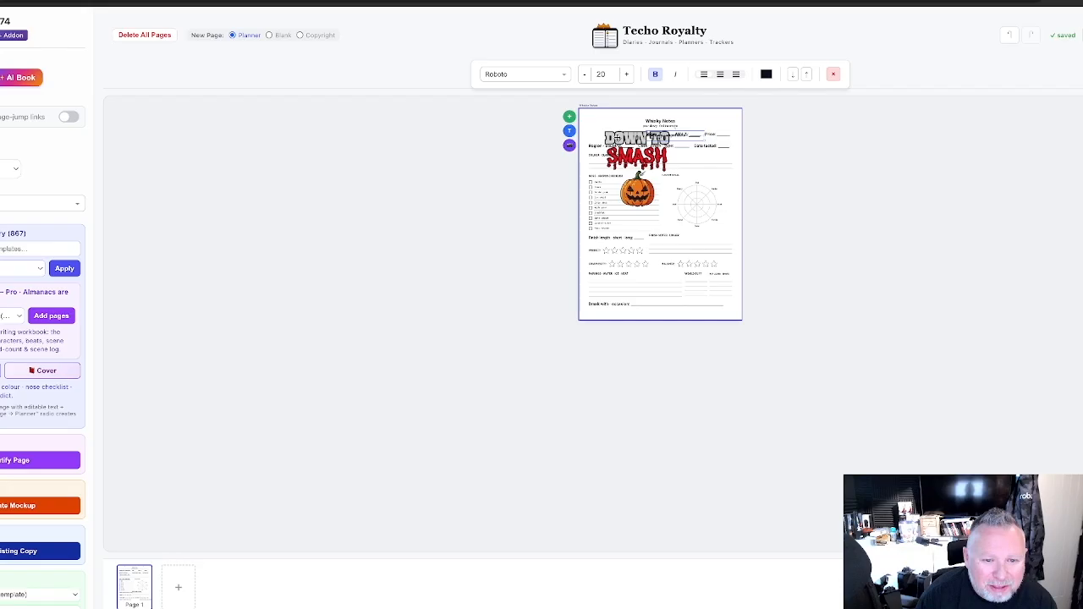
- Shrink the Down to Smash image into the page's upper-left corner and shift the checkbox list and wheel rightwards
click(637, 163)
drag(601, 130, 624, 158)
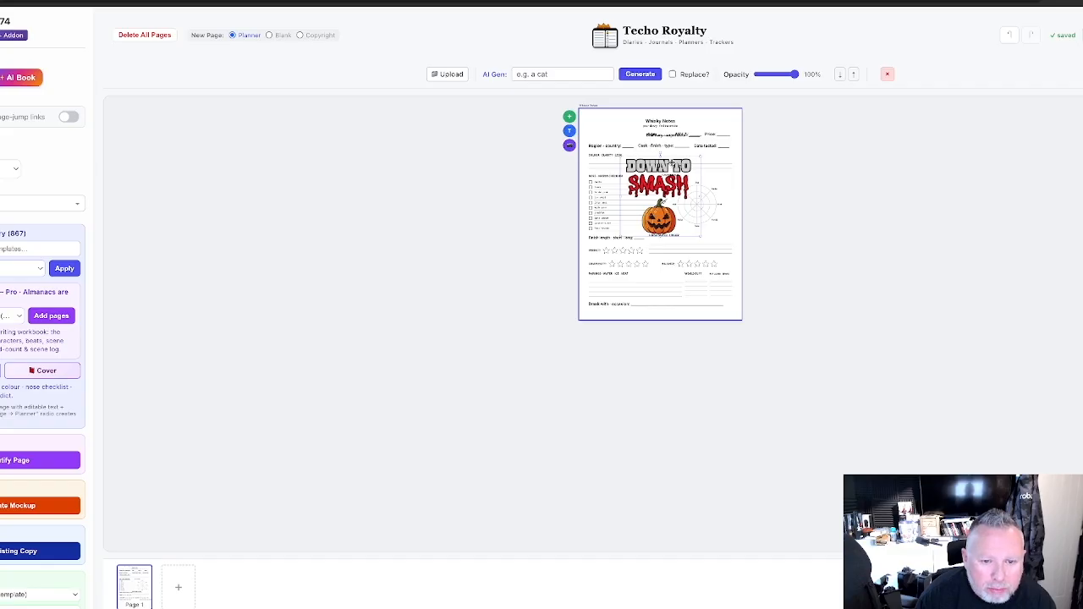
drag(699, 155, 622, 138)
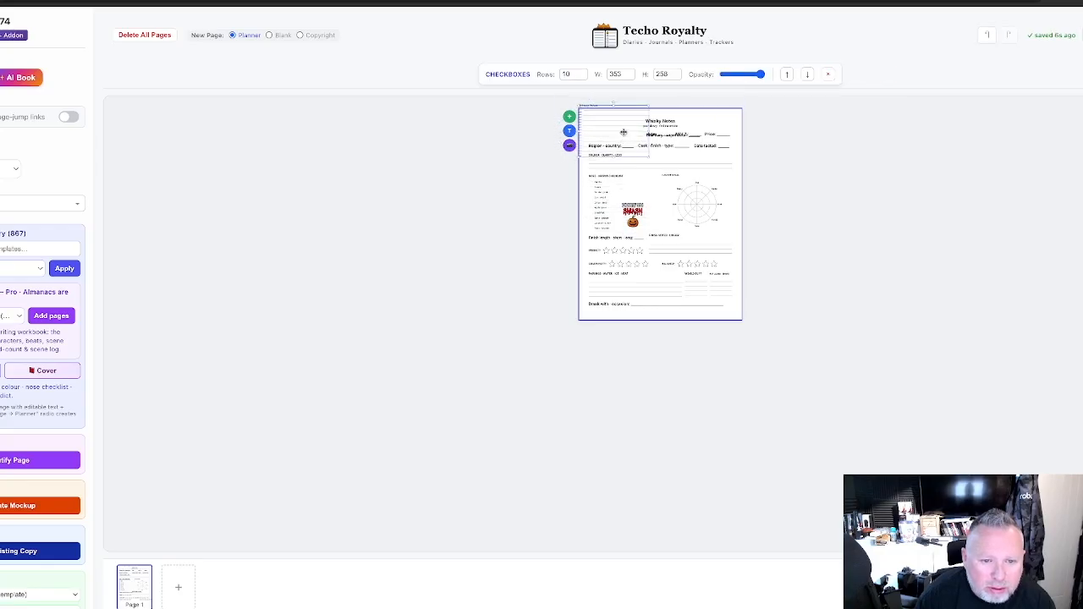
click(716, 121)
drag(602, 92, 604, 128)
mouse_move(673, 225)
mouse_down()
mouse_move(660, 207)
mouse_move(662, 234)
mouse_move(639, 208)
mouse_move(675, 227)
mouse_up()
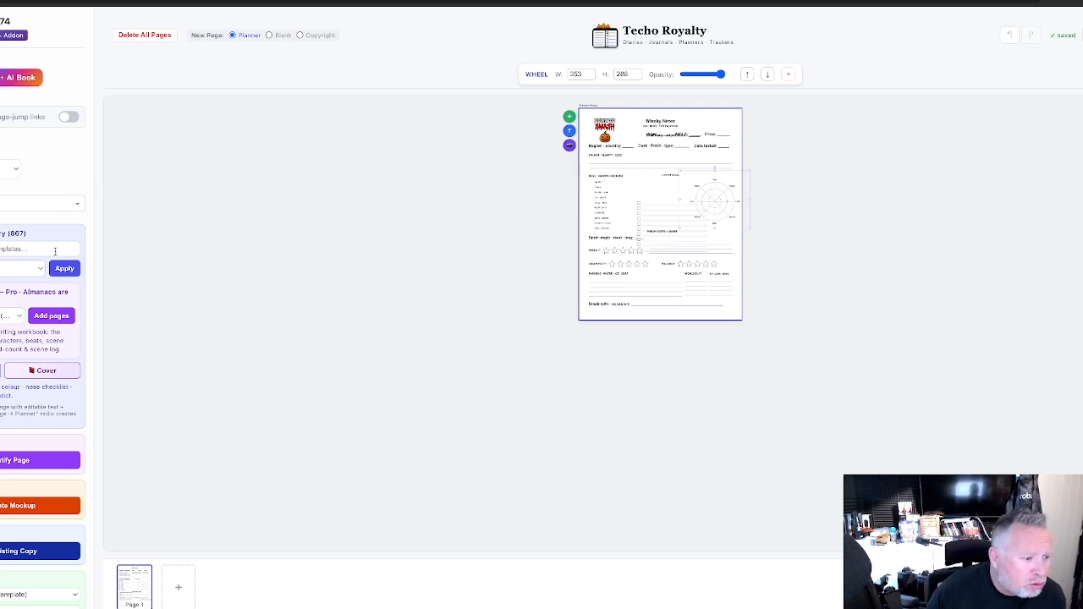
- Browse the full list of planner templates in the library, from the Pro editions back up to the basic calendars and lists
click(36, 269)
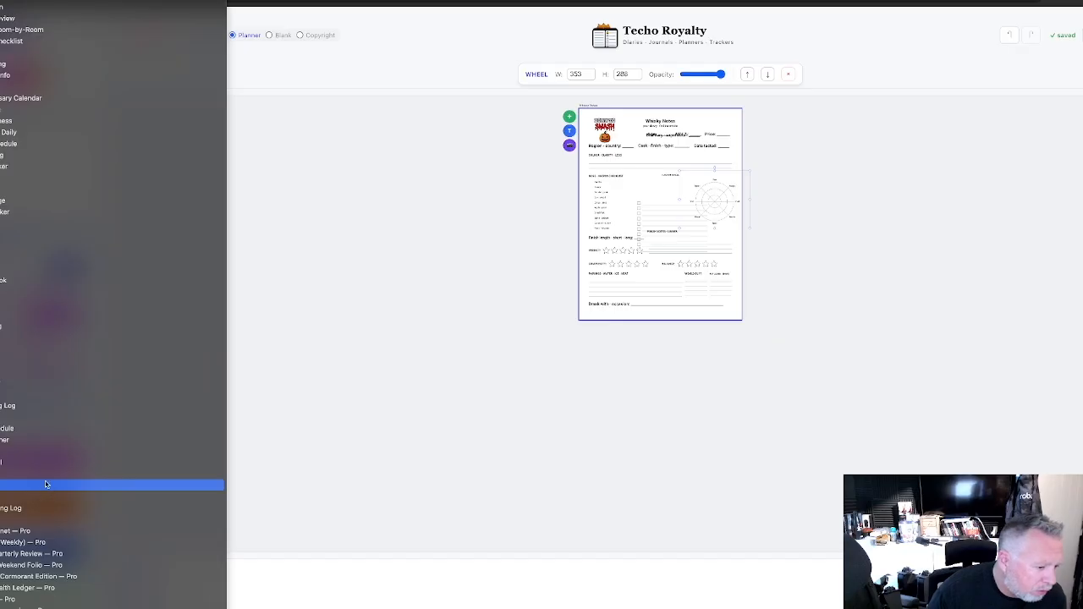
scroll(47, 479, down, 1)
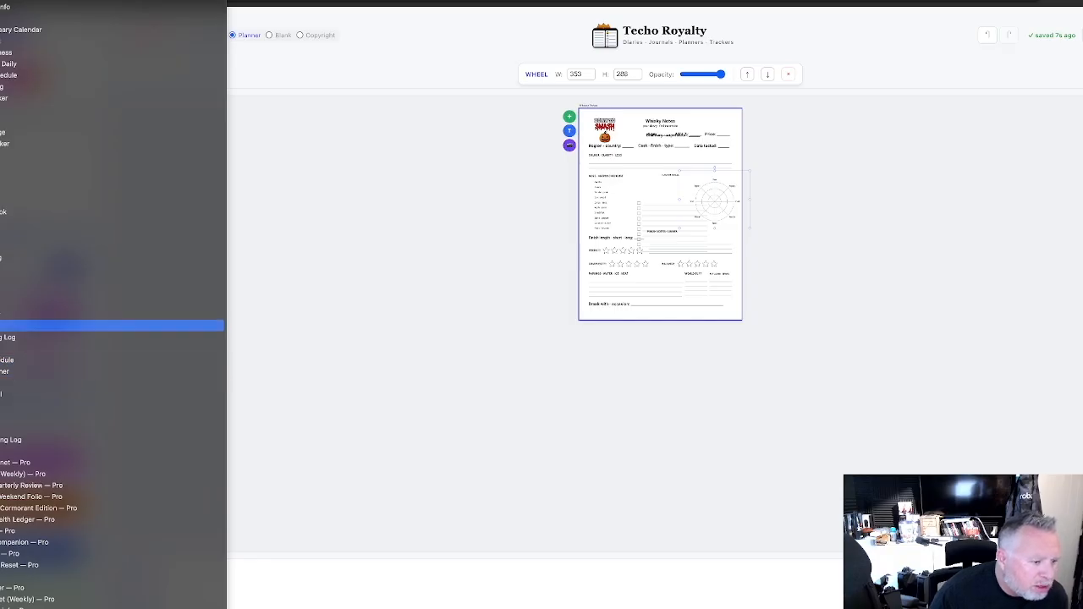
scroll(10, 332, up, 2)
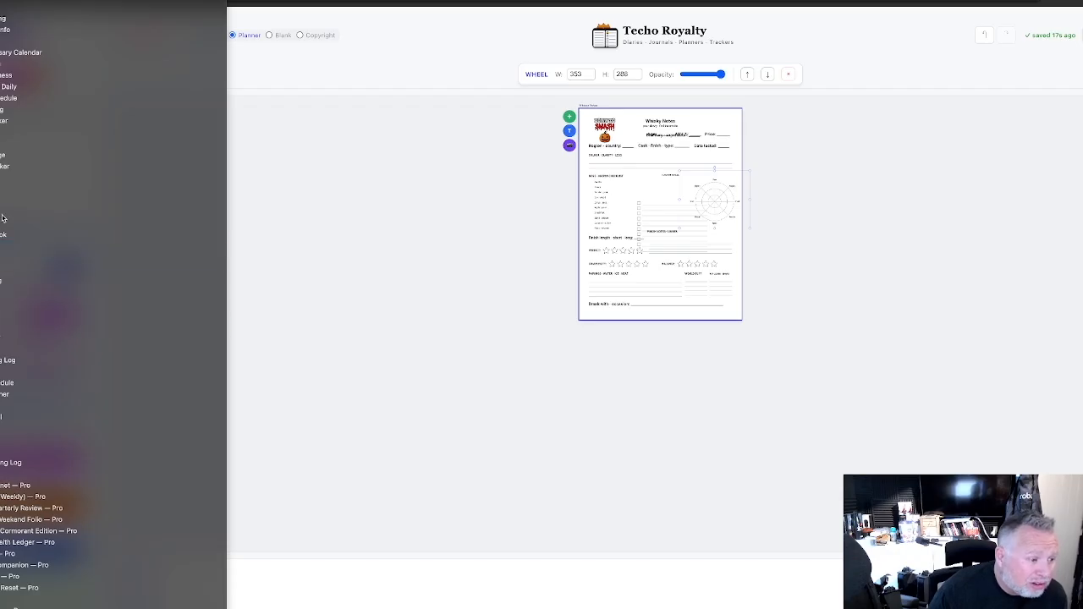
scroll(8, 244, up, 4)
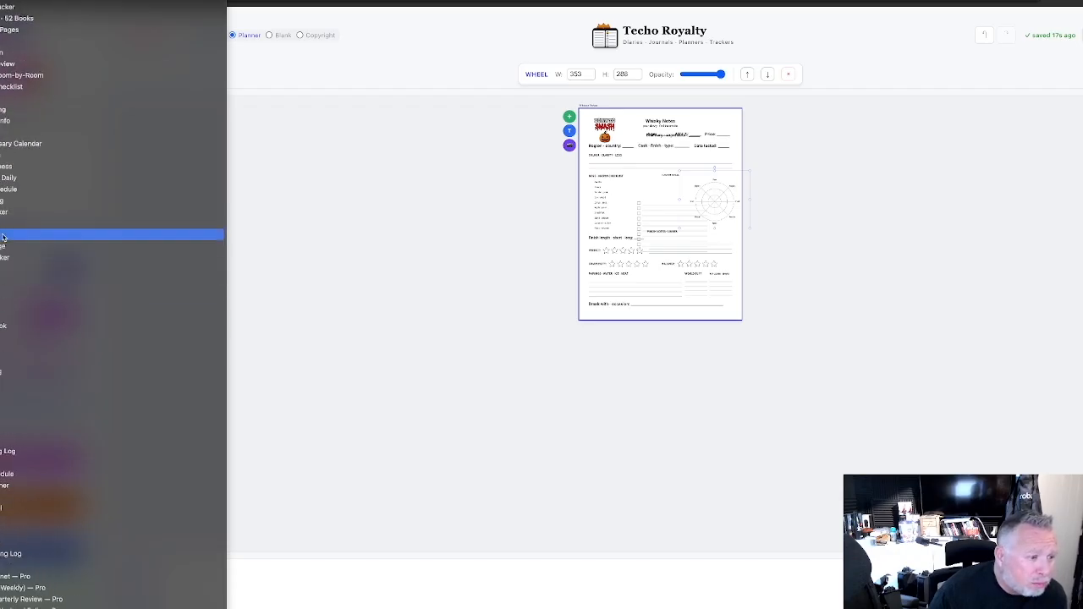
scroll(9, 245, up, 15)
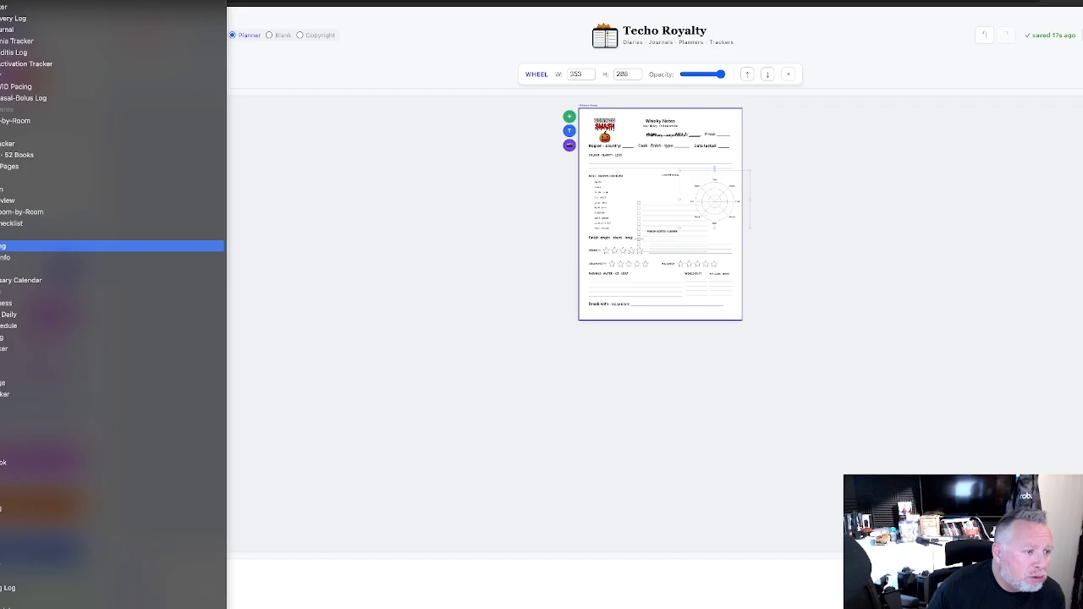
scroll(9, 245, up, 16)
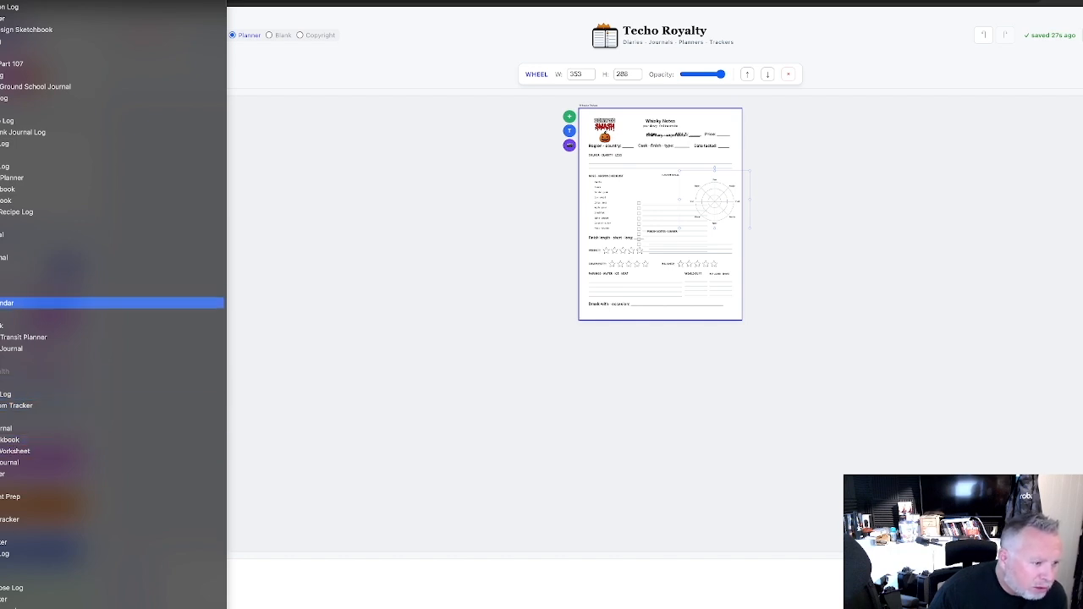
scroll(3, 371, up, 10)
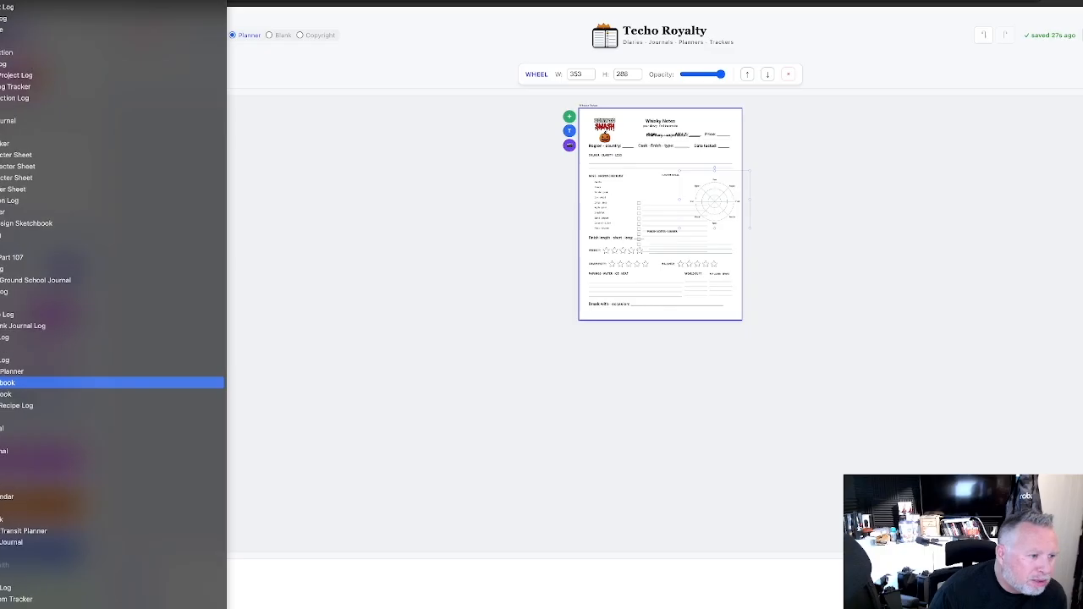
scroll(1, 377, up, 1)
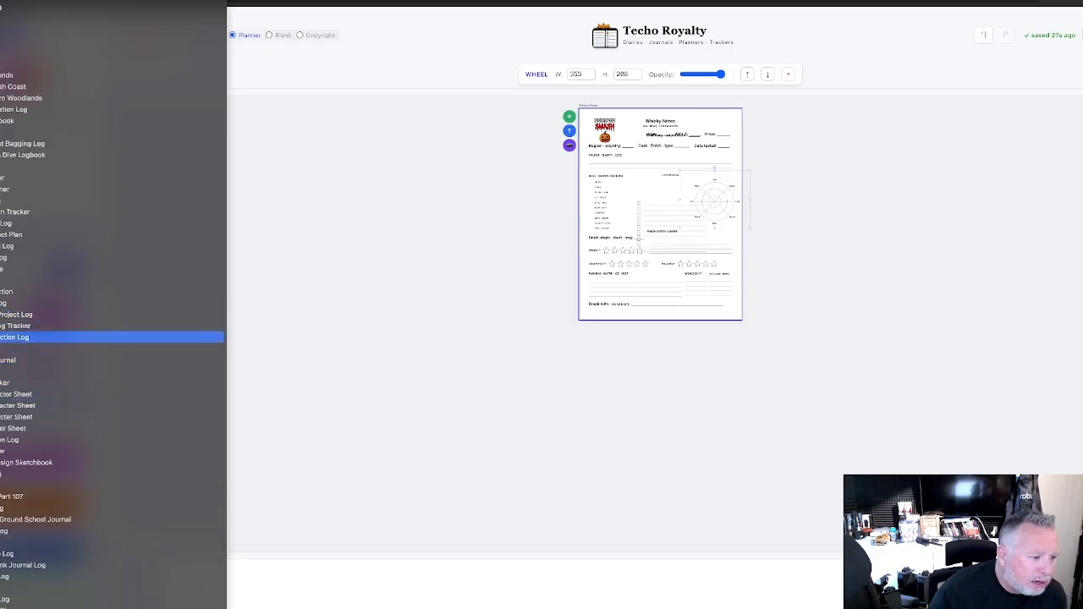
scroll(59, 207, up, 10)
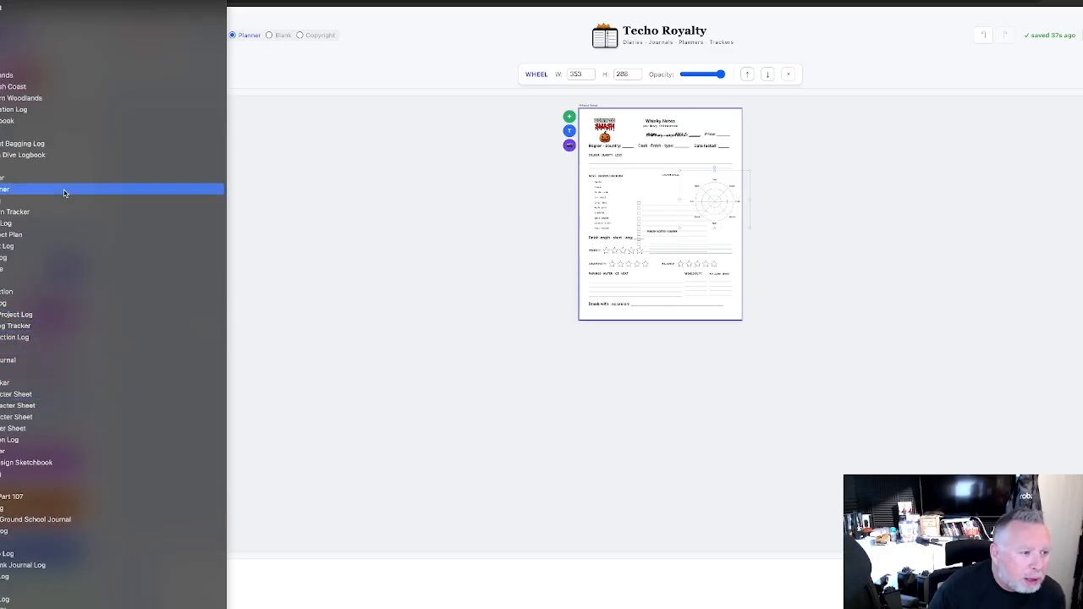
scroll(53, 218, up, 10)
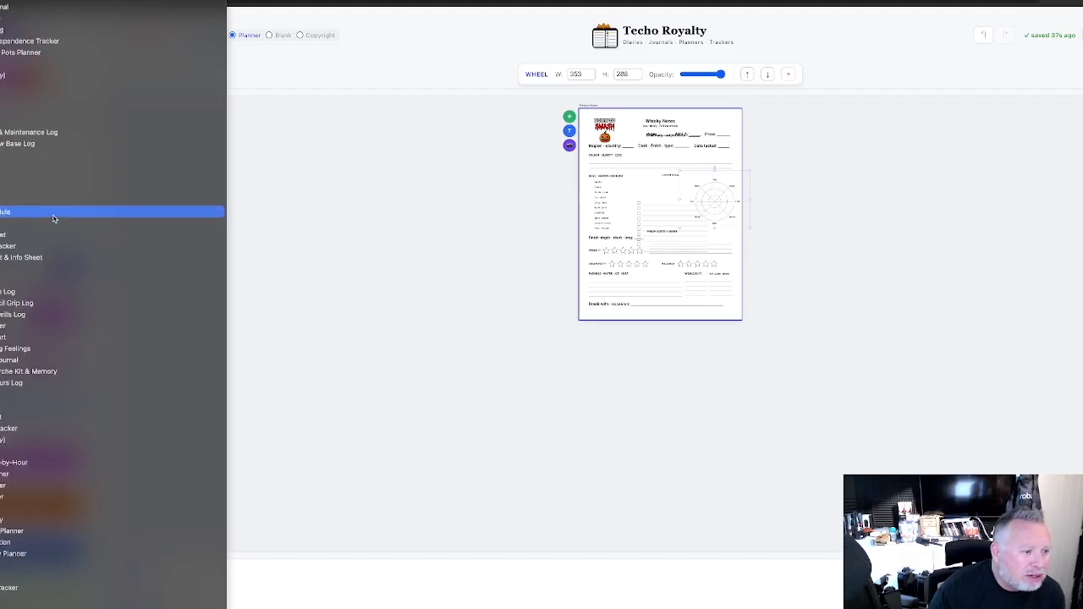
scroll(54, 220, up, 10)
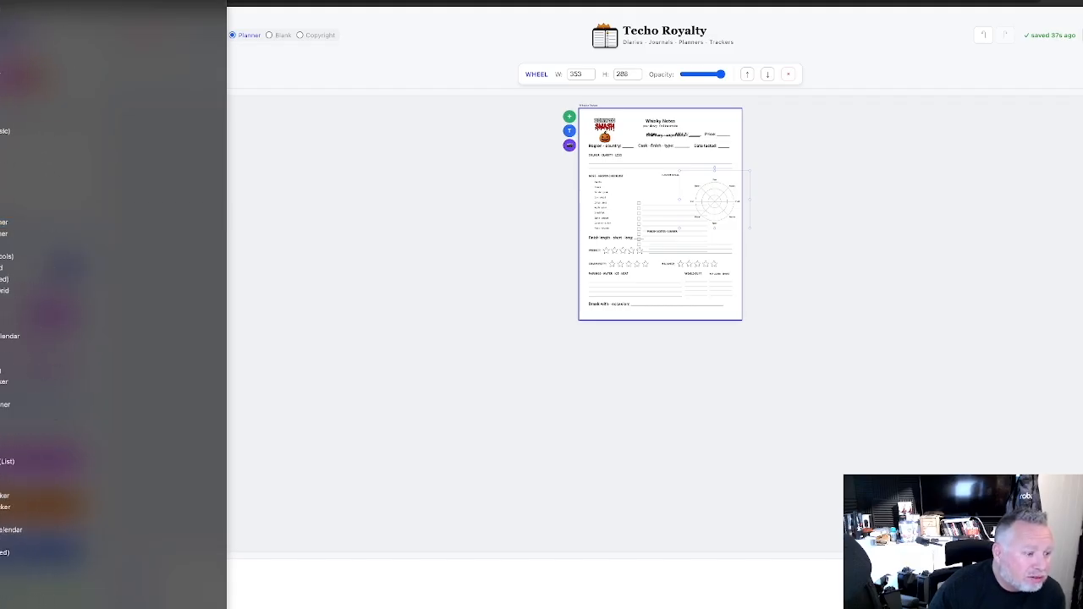
scroll(114, 540, down, 8)
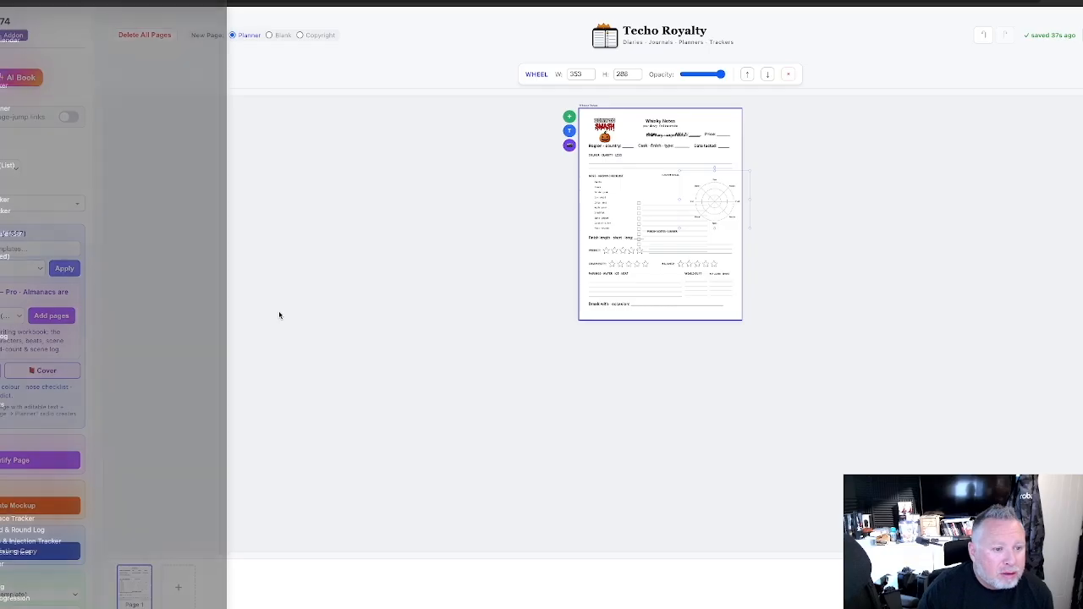
scroll(30, 460, down, 3)
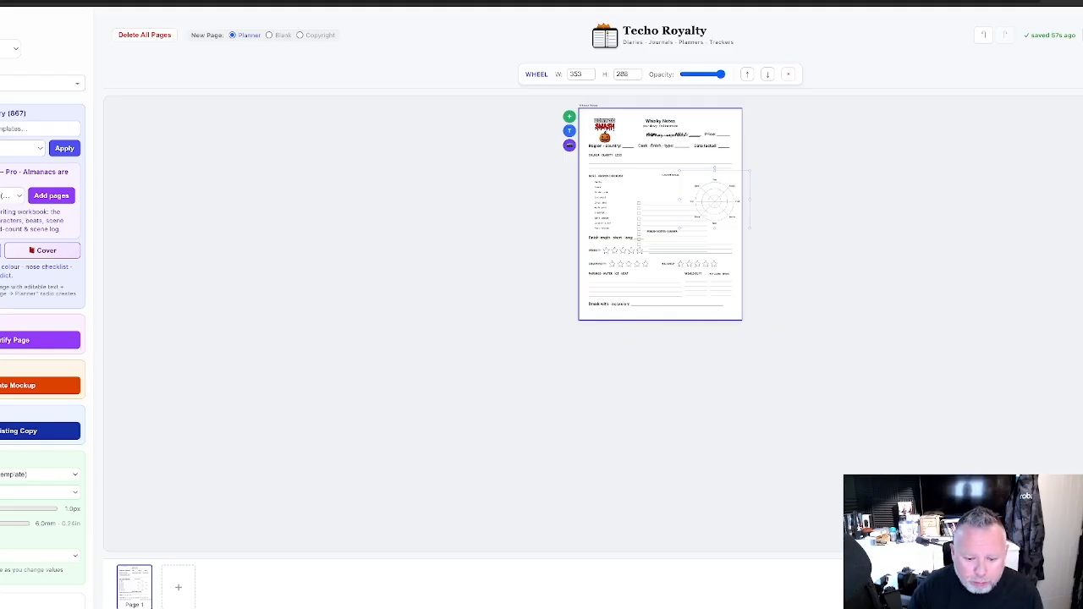
- Switch to OBS, move its window clear of the planner page and hide the Display Capture source
key(super+Tab)
drag(1037, 35, 785, 26)
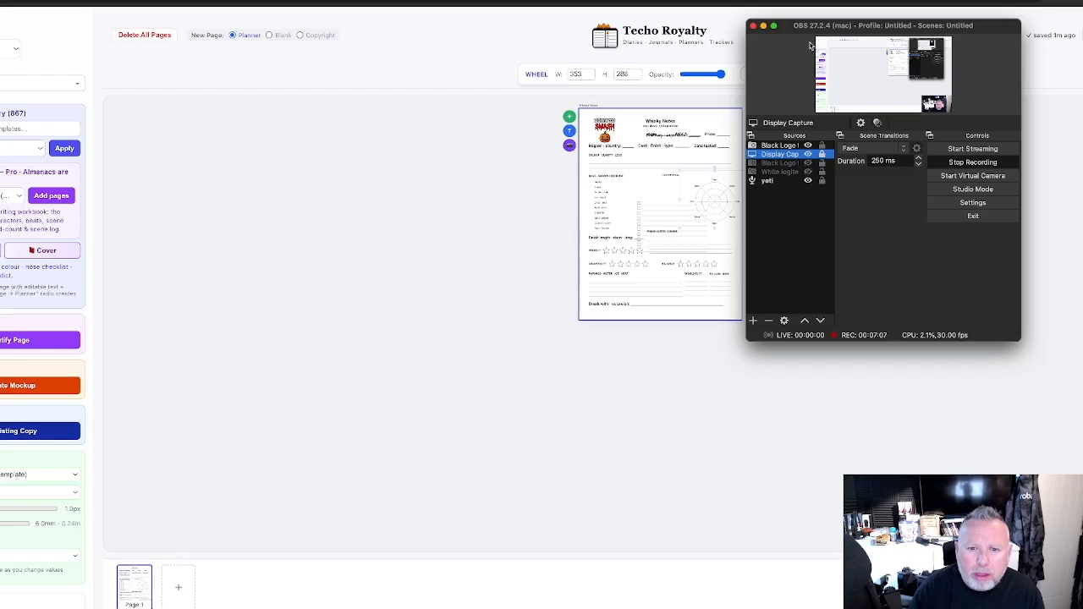
drag(788, 29, 1049, 68)
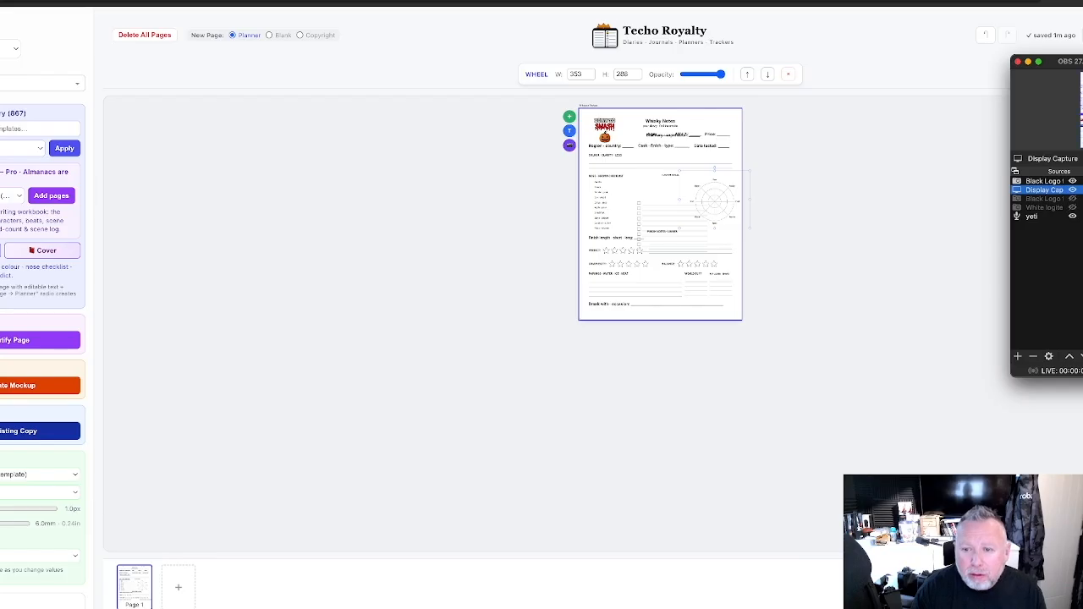
click(1073, 191)
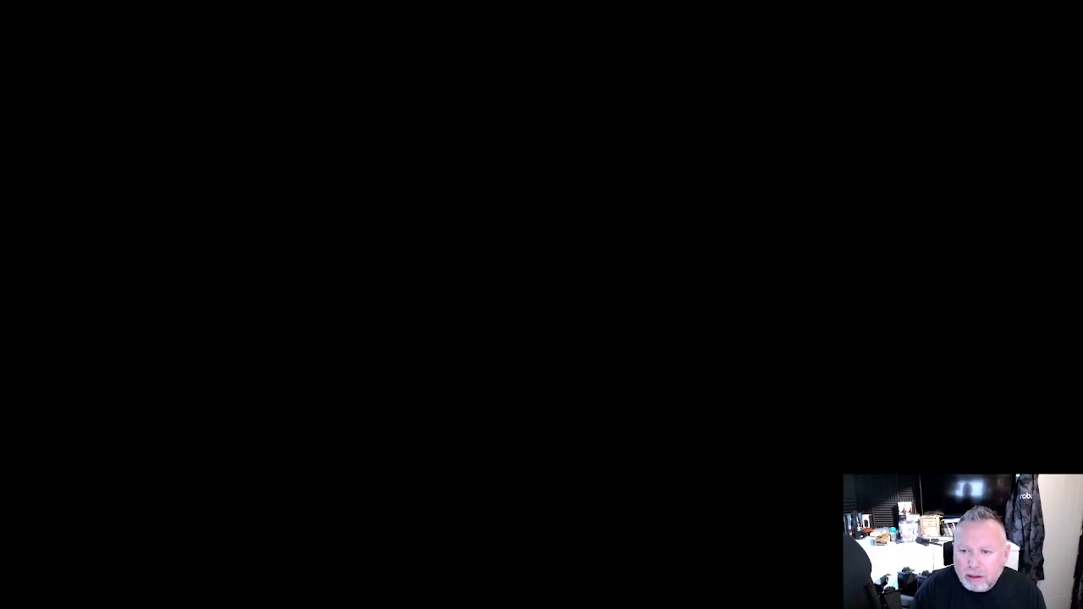